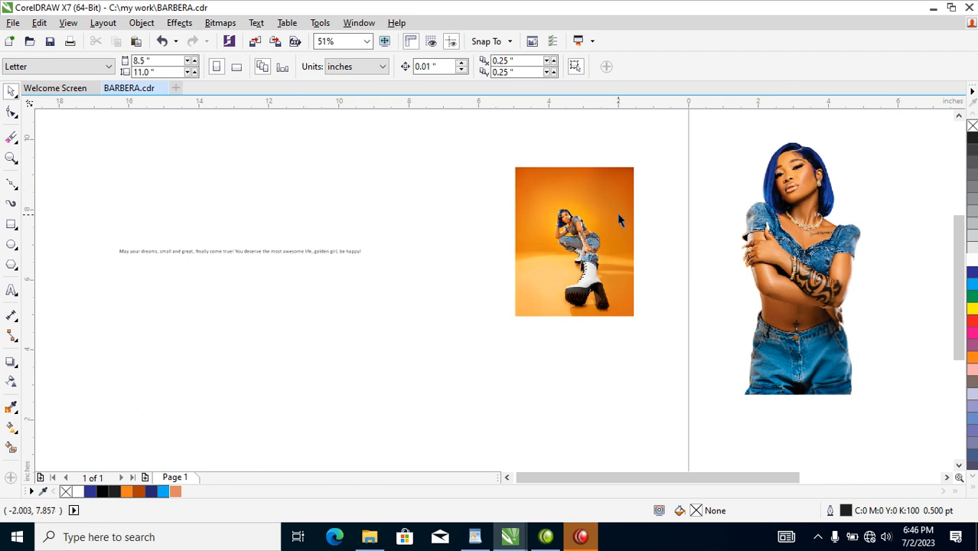
pyautogui.moveTo(604, 198); pyautogui.dragTo(711, 190)
pyautogui.rightClick(711, 189)
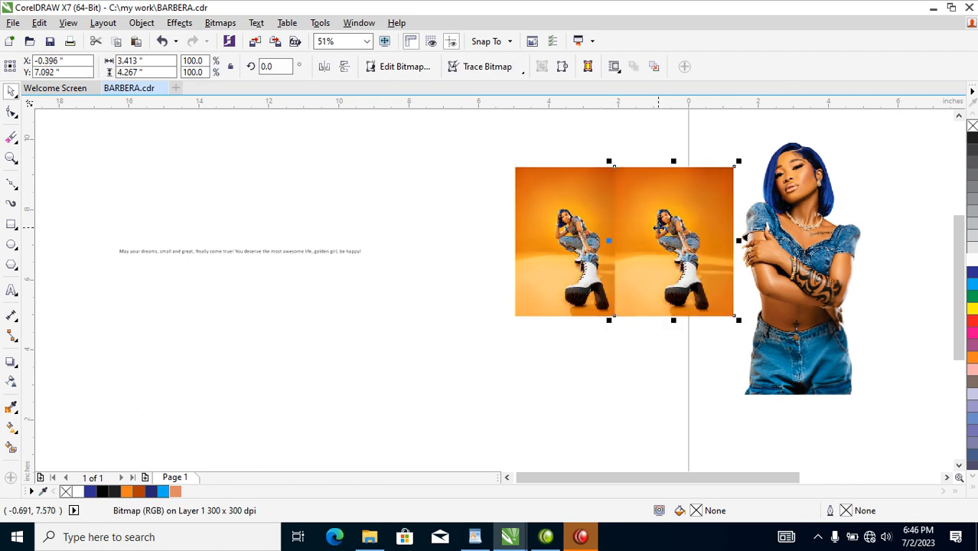
pyautogui.keyDown('shift'); pyautogui.click(563, 215); pyautogui.keyUp('shift')
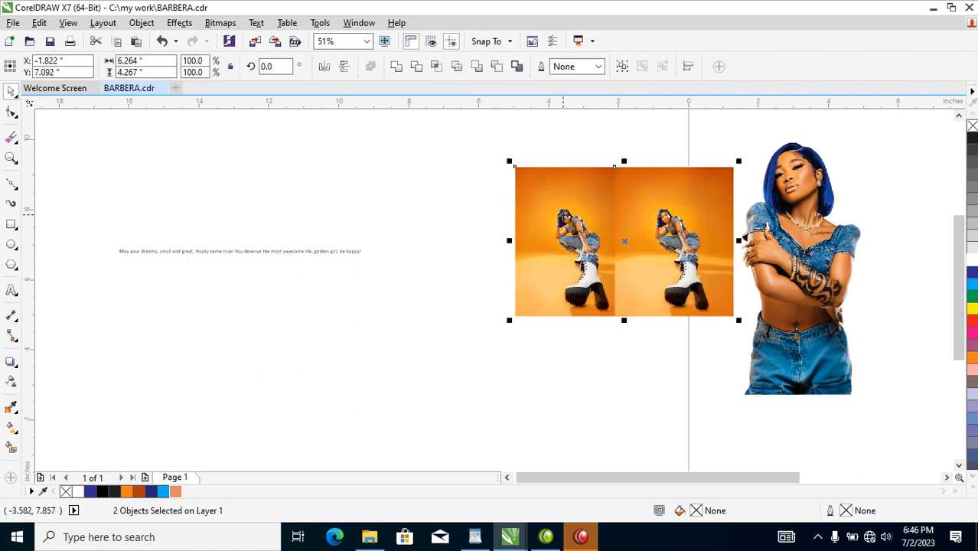
pyautogui.click(604, 143)
pyautogui.hotkey('ctrl', 'z')
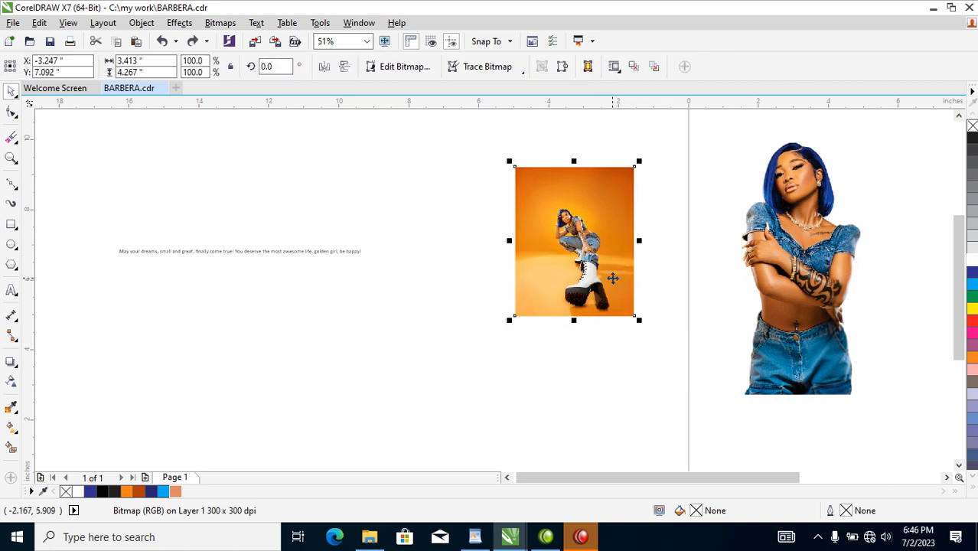
# Step: Duplicate the orange boot photo, left-align the copy exactly over the original, and leave the top copy selected
pyautogui.moveTo(582, 235); pyautogui.dragTo(712, 243)
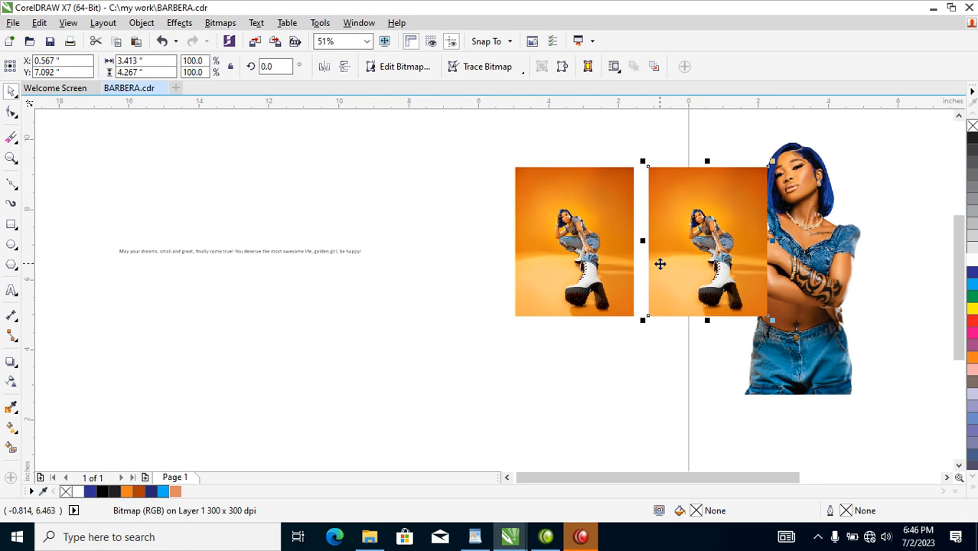
pyautogui.keyDown('shift'); pyautogui.click(598, 229); pyautogui.keyUp('shift')
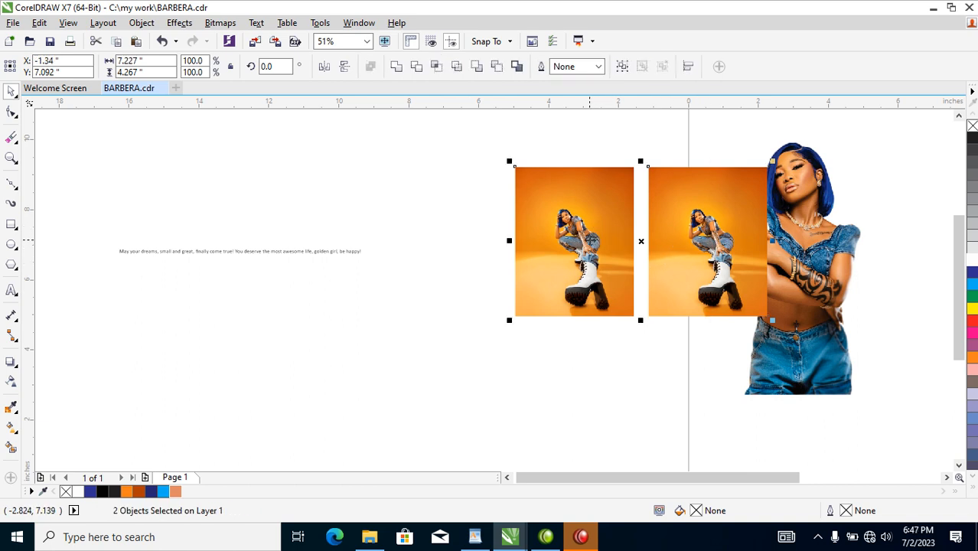
pyautogui.press('l')
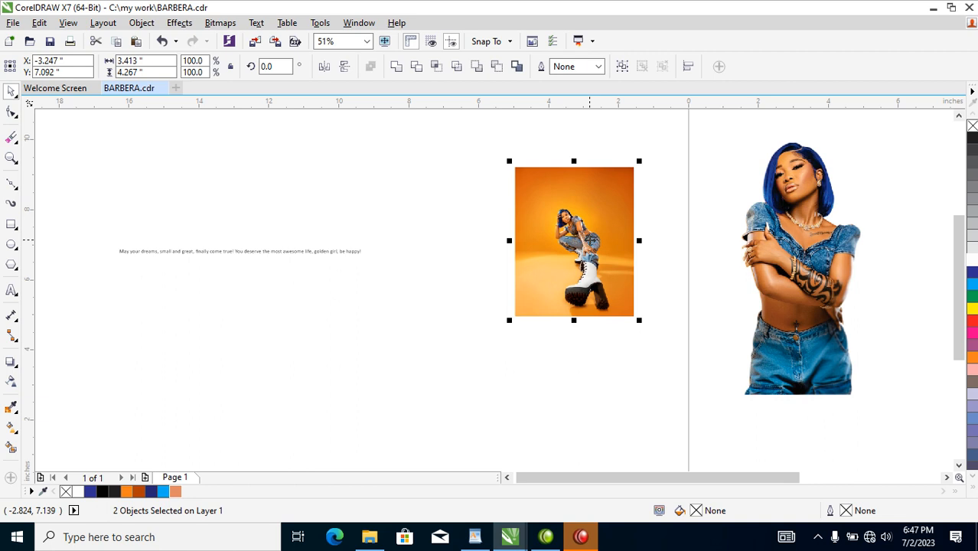
pyautogui.click(670, 145)
pyautogui.click(604, 297)
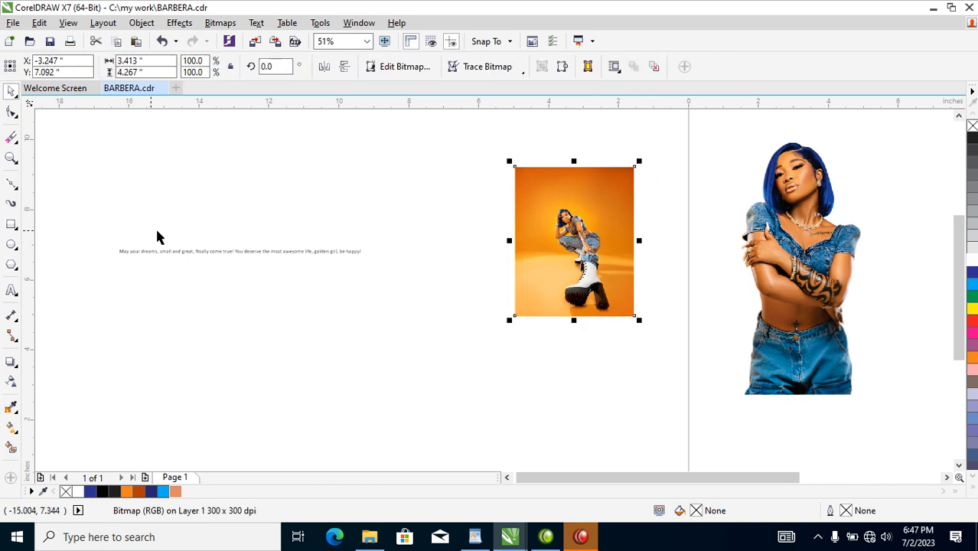
# Step: Crop the top copy of the orange photo with the Shape tool to a narrow strip along its left edge
pyautogui.click(12, 114)
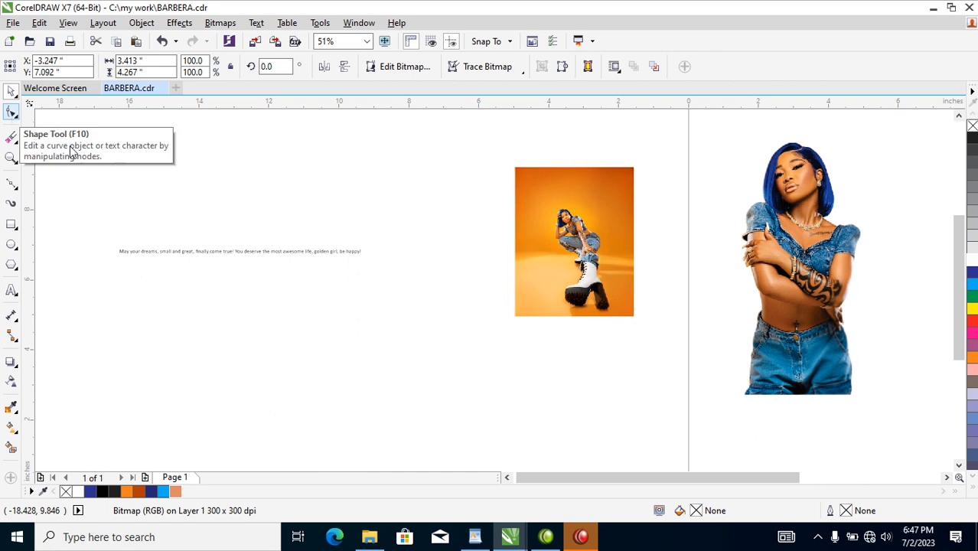
pyautogui.moveTo(612, 140); pyautogui.dragTo(692, 373)
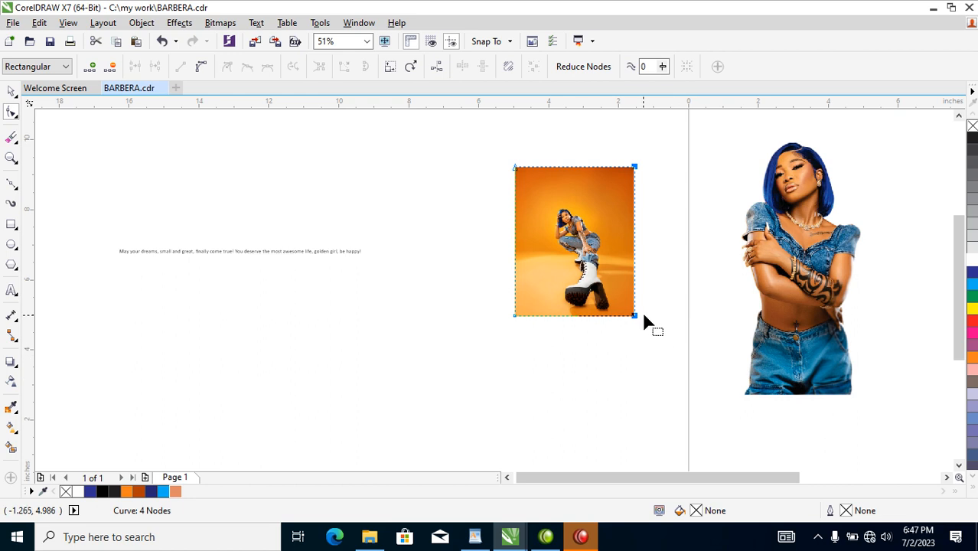
pyautogui.moveTo(634, 319); pyautogui.dragTo(534, 322)
pyautogui.press('space')
# Step: Stretch the cropped strip leftward to about 2.7 inches wide to extend the orange background
pyautogui.click(483, 242)
pyautogui.click(520, 249)
pyautogui.moveTo(508, 241); pyautogui.dragTo(432, 241)
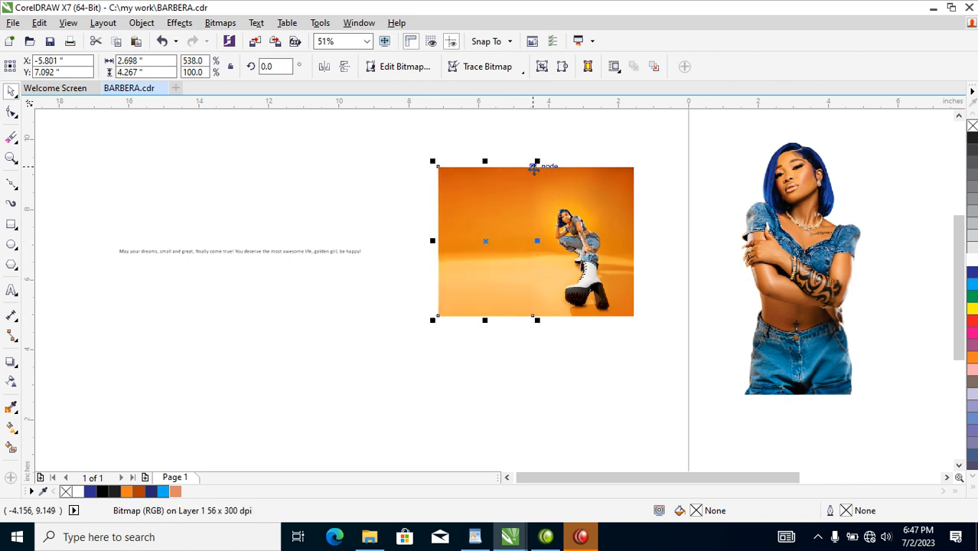
# Step: Convert the stretched strip and the orange photo together into one 300 dpi RGB bitmap with a transparent background
pyautogui.moveTo(392, 135); pyautogui.dragTo(675, 348)
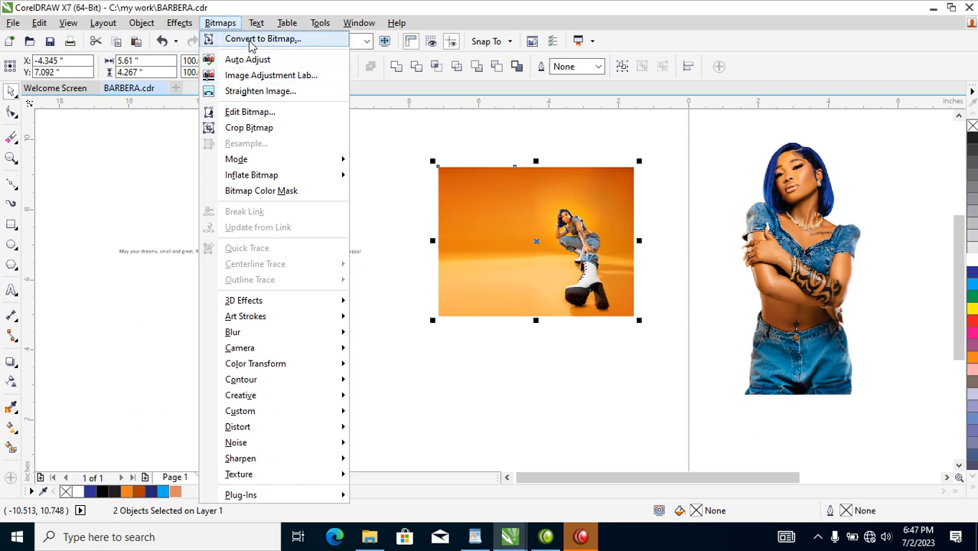
pyautogui.click(248, 41)
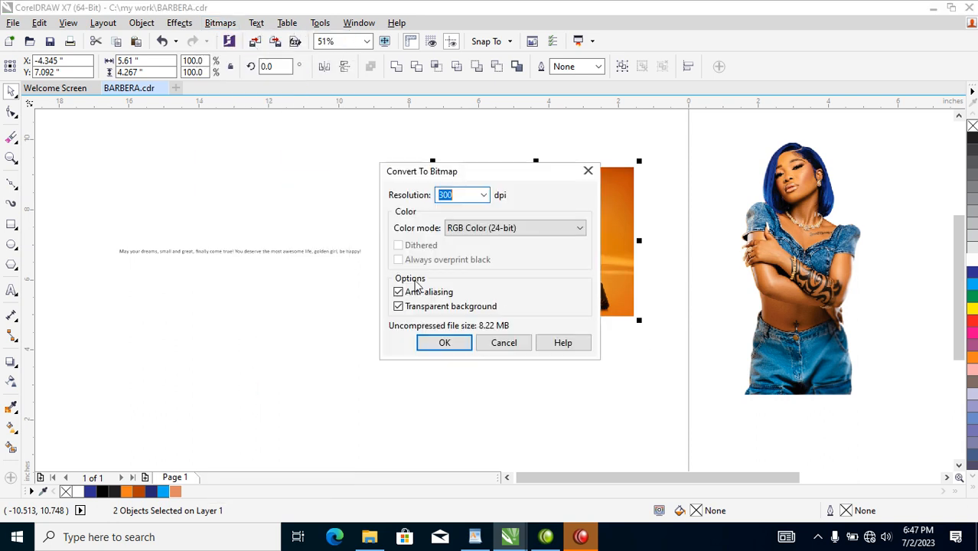
pyautogui.click(448, 344)
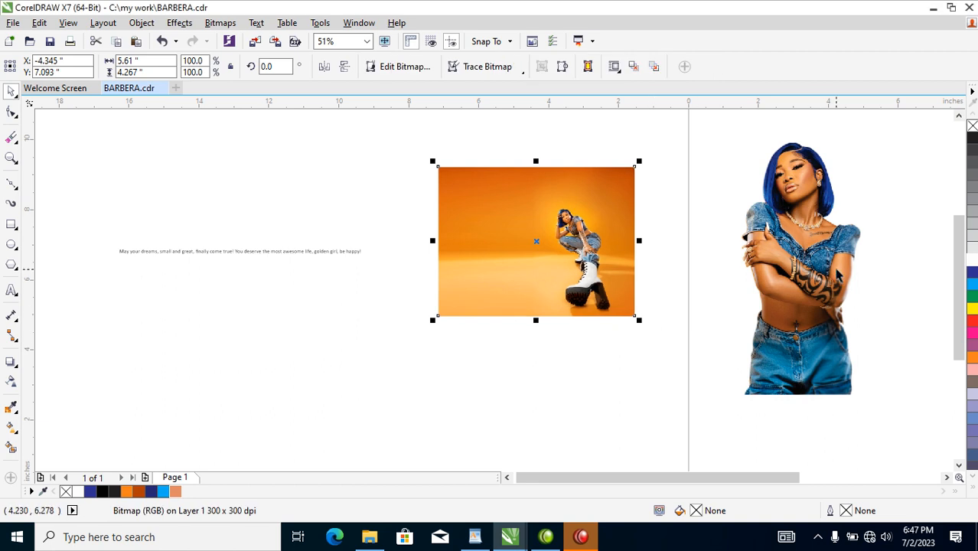
# Step: Duplicate the woman's cutout, placing one over each side of the orange background, and bring the left one to the front
pyautogui.moveTo(826, 267); pyautogui.dragTo(651, 243)
pyautogui.rightClick(650, 242)
pyautogui.moveTo(817, 256); pyautogui.dragTo(475, 233)
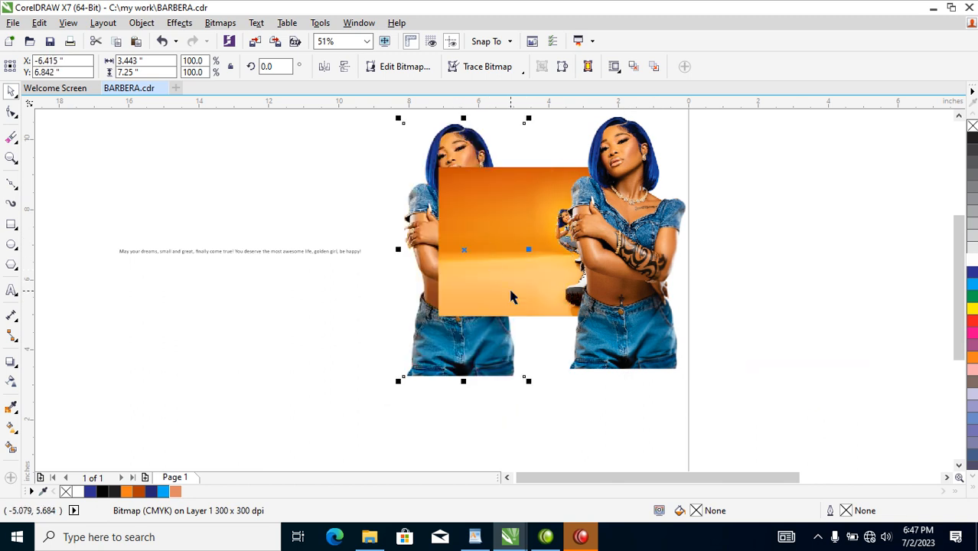
pyautogui.hotkey('shift', 'pageup')
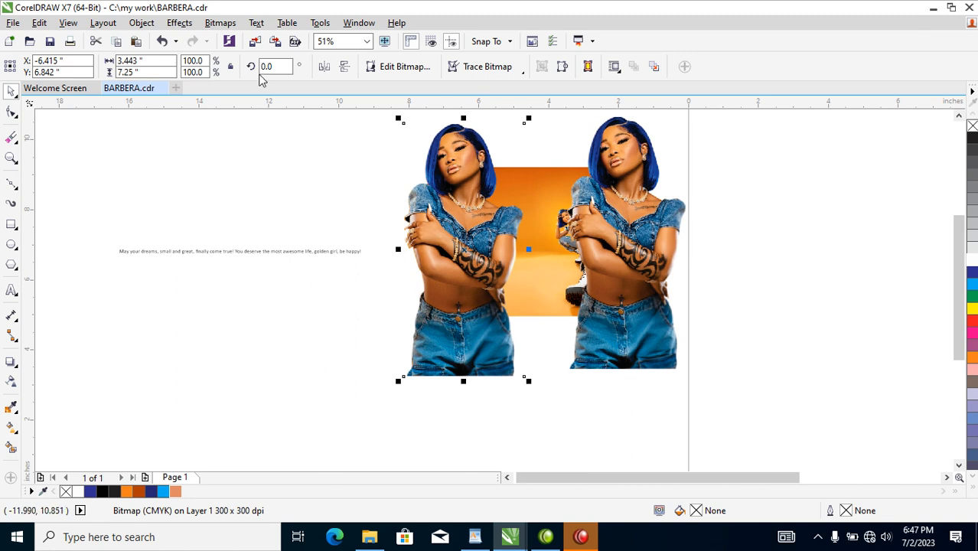
# Step: Convert the left cutout of the woman to a 300 dpi Grayscale (8-bit) bitmap with a transparent background
pyautogui.click(220, 23)
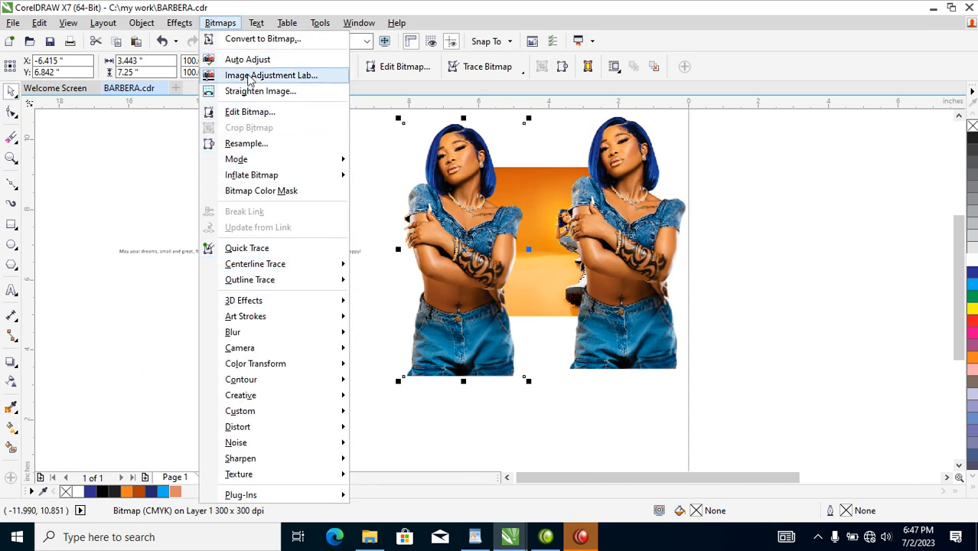
pyautogui.press('Escape')
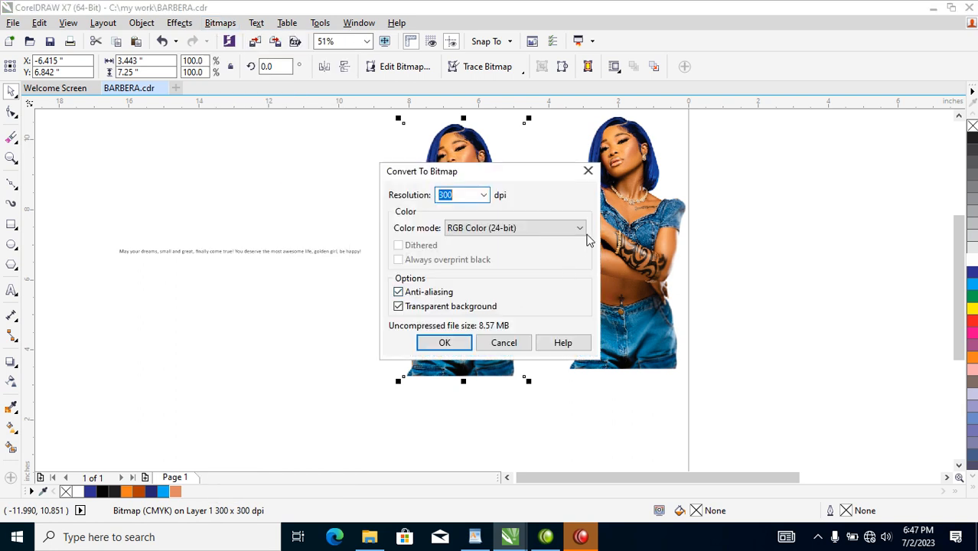
pyautogui.click(582, 231)
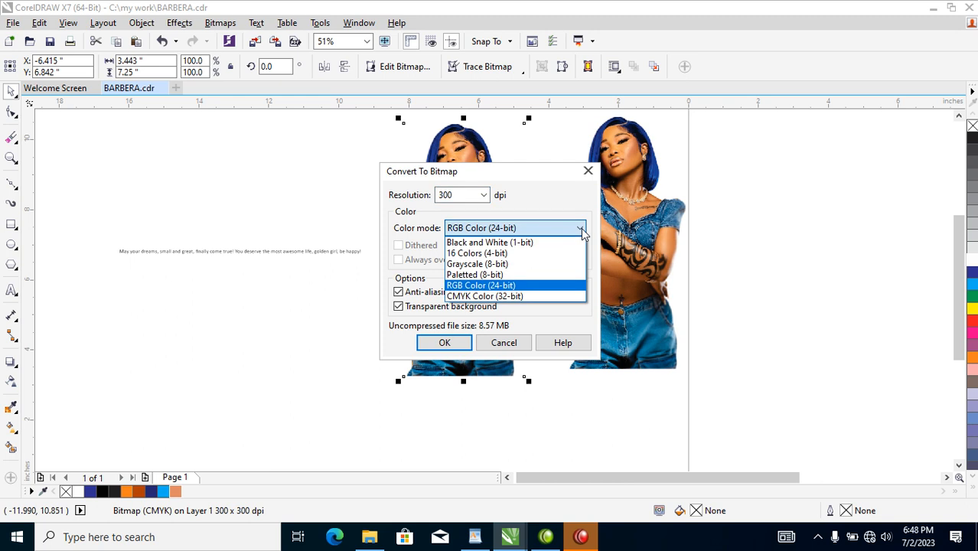
pyautogui.click(490, 267)
pyautogui.click(447, 343)
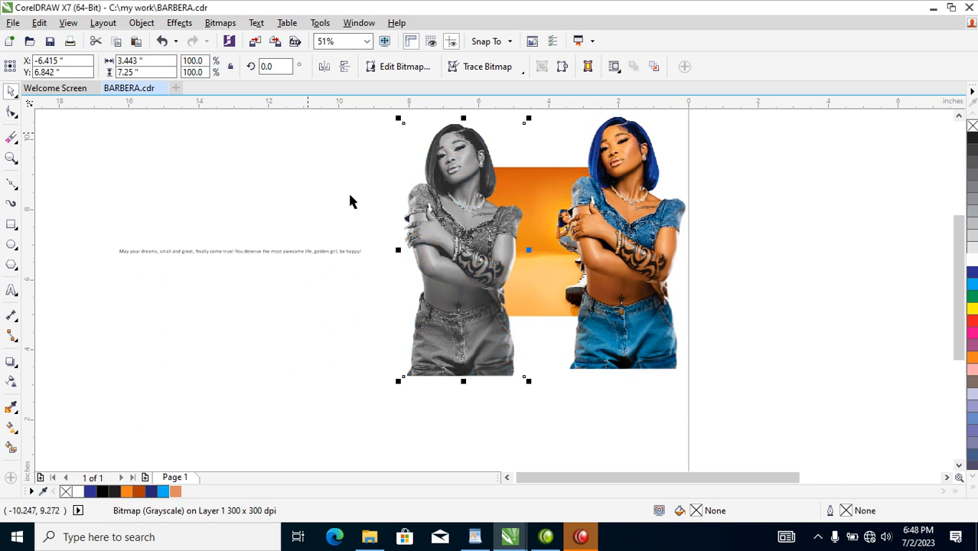
# Step: Darken the grayscale cutout with a Tone Curve adjustment, pulling the curve down through about X 185, Y 123
pyautogui.click(179, 24)
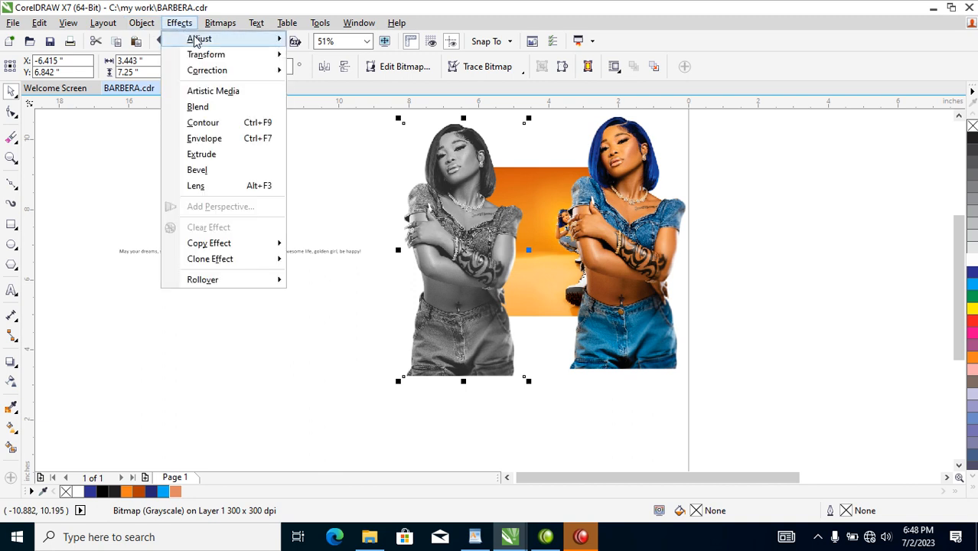
pyautogui.moveTo(217, 44)
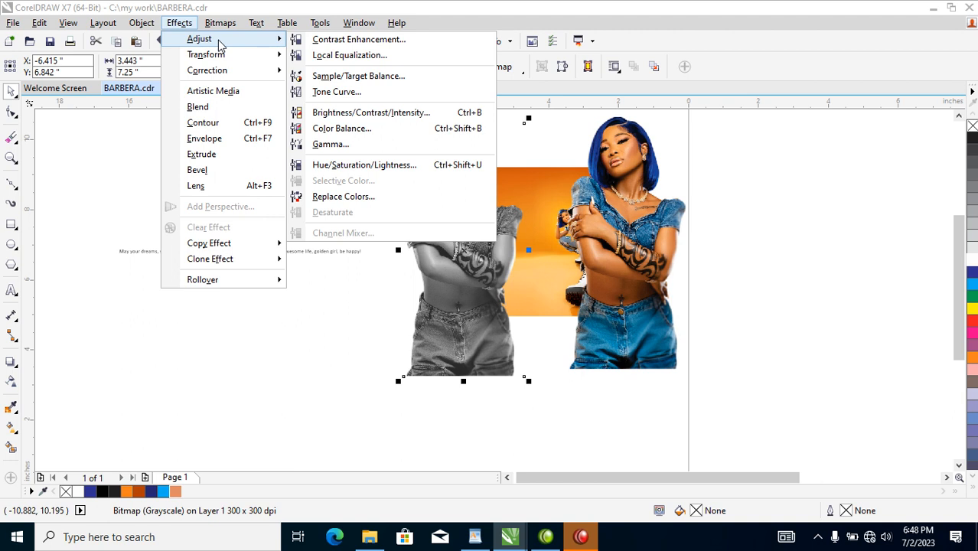
pyautogui.click(354, 92)
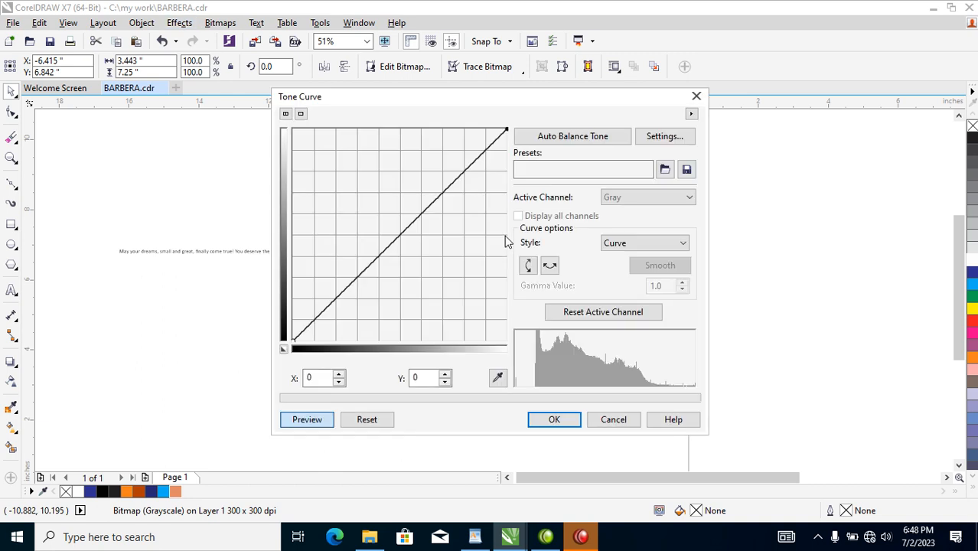
pyautogui.moveTo(476, 102); pyautogui.dragTo(702, 52)
pyautogui.moveTo(653, 162); pyautogui.dragTo(674, 190)
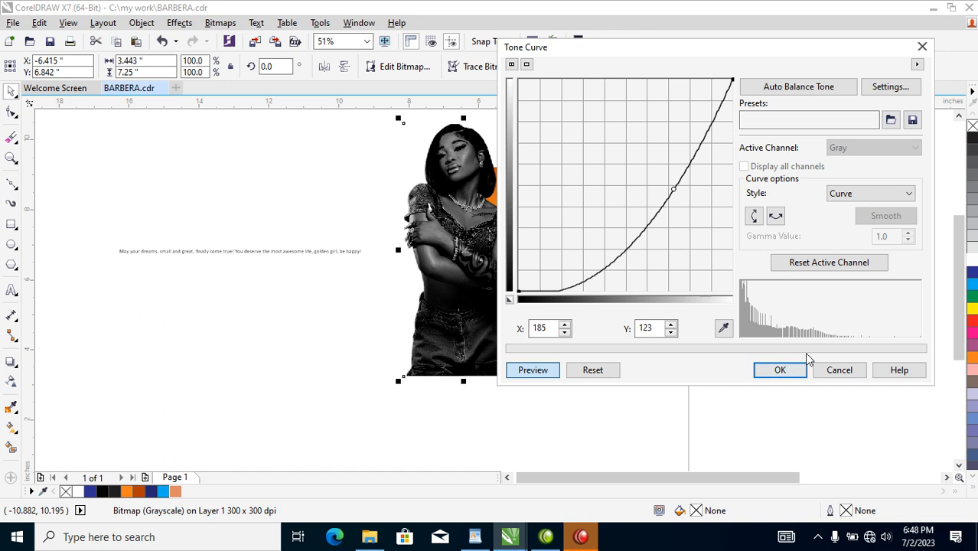
pyautogui.click(780, 370)
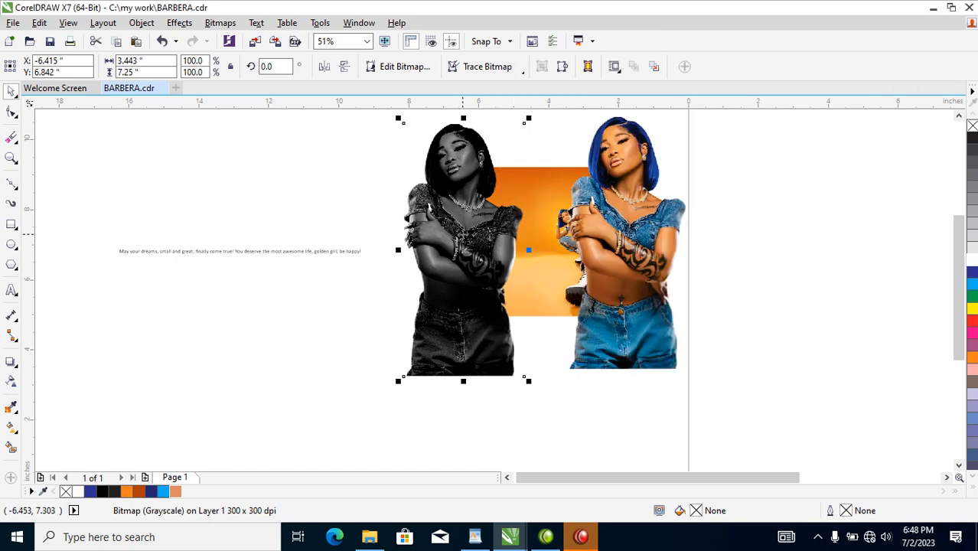
# Step: Quick Trace the darkened grayscale cutout into vector shapes, choosing to reduce the bitmap size
pyautogui.click(220, 23)
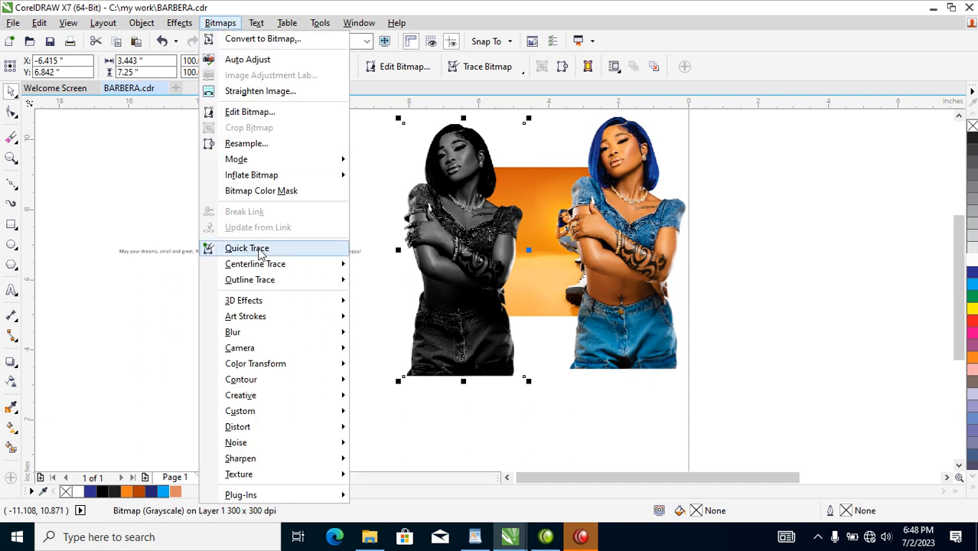
pyautogui.click(260, 249)
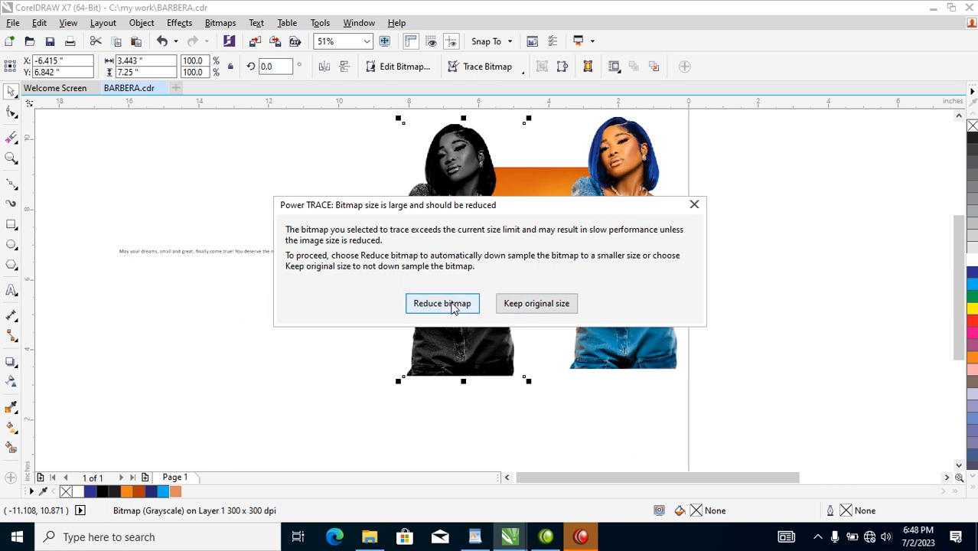
pyautogui.click(442, 304)
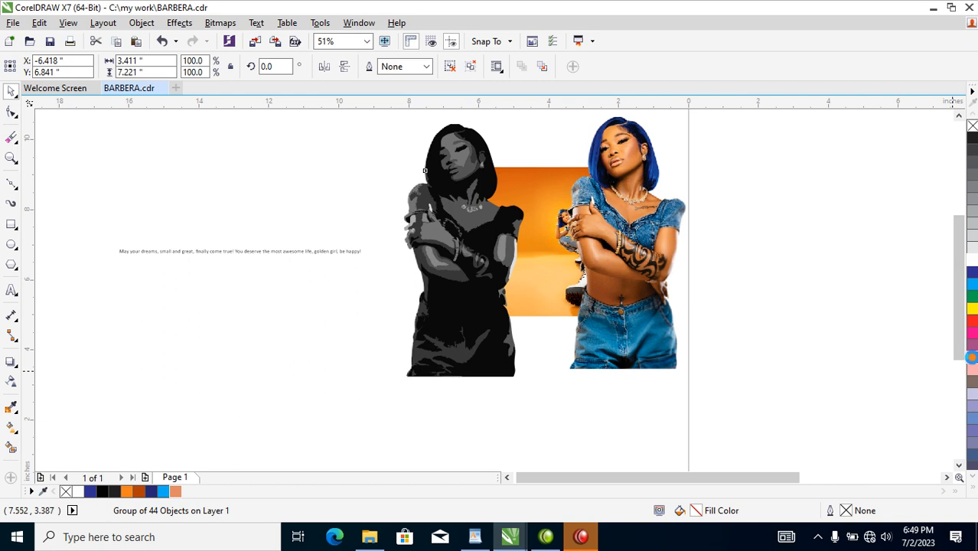
# Step: Color the traced figure's fill and outline orange (C:0 M:60 Y:100 K:0) and convert it to a 300 dpi RGB bitmap
pyautogui.click(972, 359)
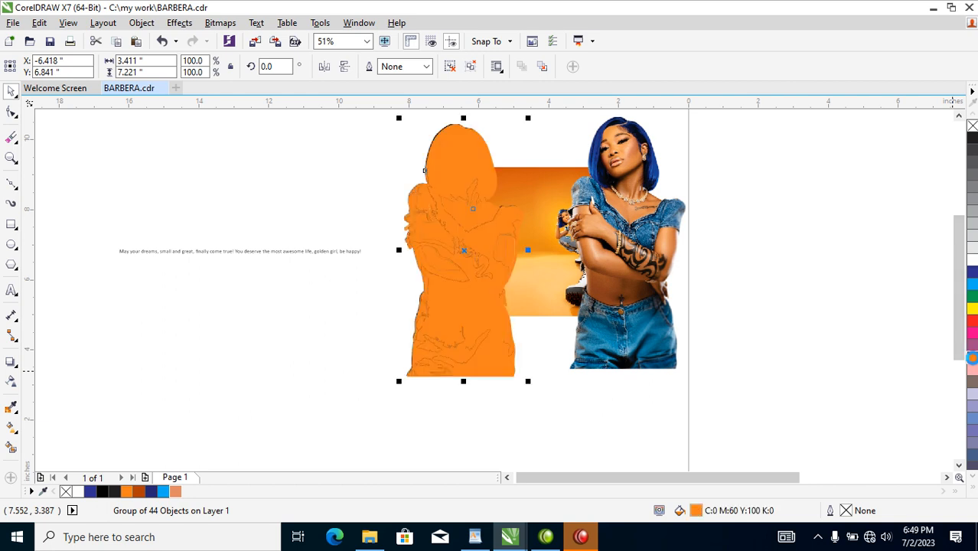
pyautogui.rightClick(973, 360)
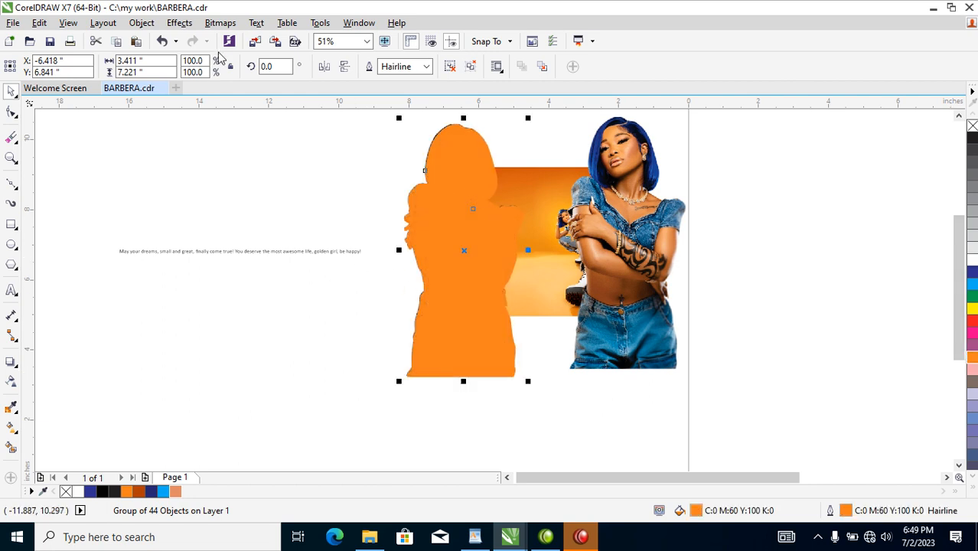
pyautogui.click(223, 26)
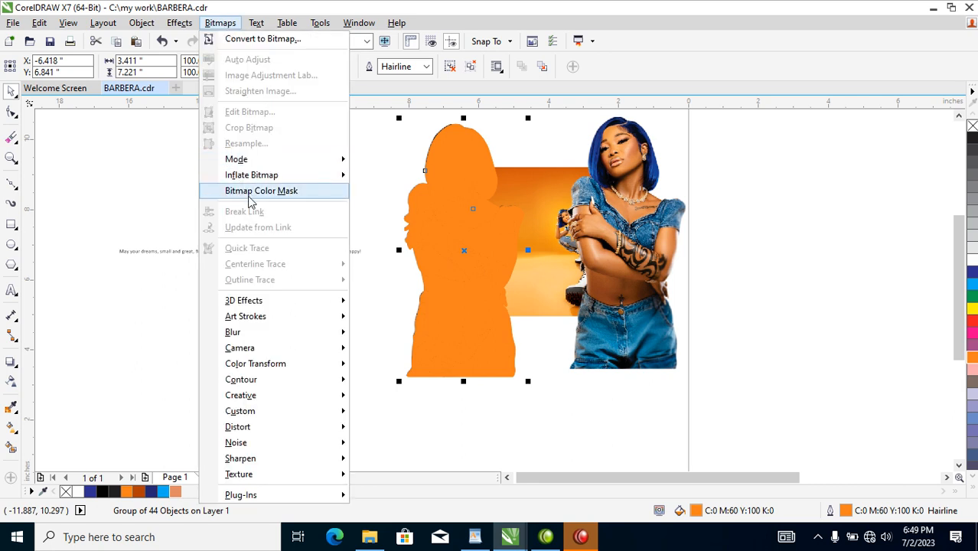
pyautogui.click(246, 39)
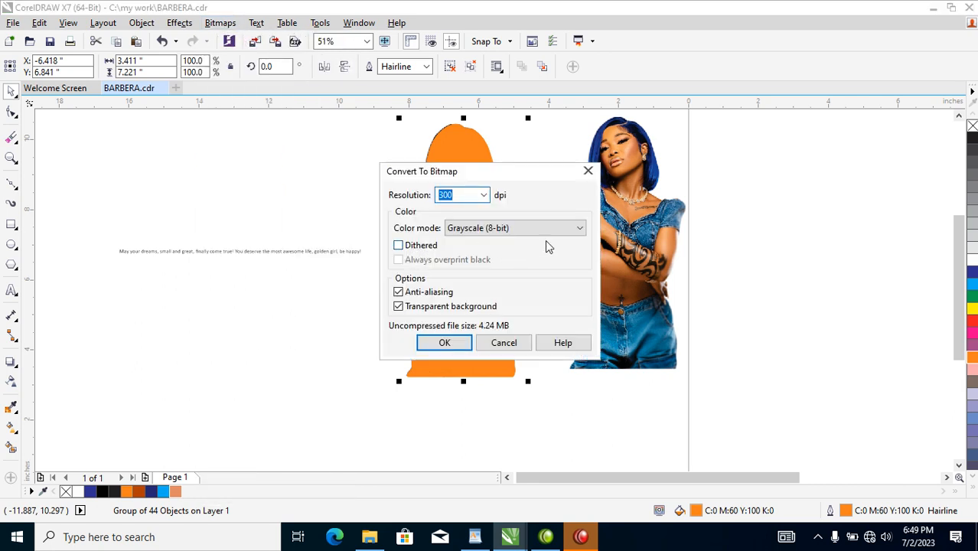
pyautogui.click(580, 229)
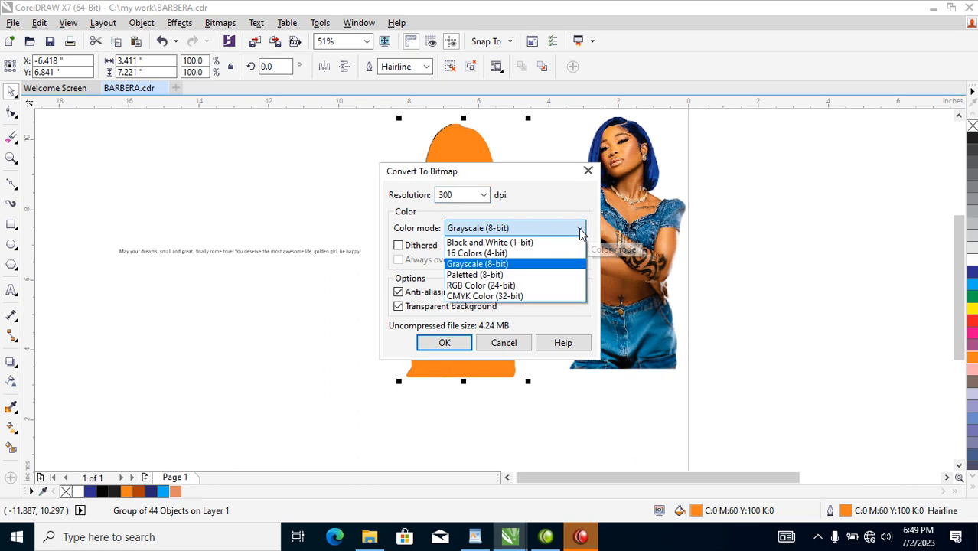
pyautogui.click(520, 284)
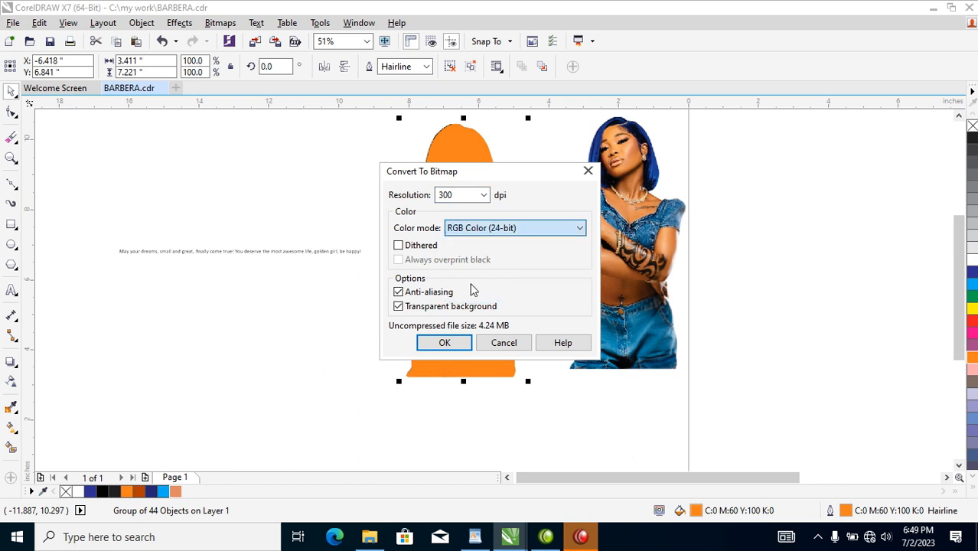
pyautogui.click(447, 342)
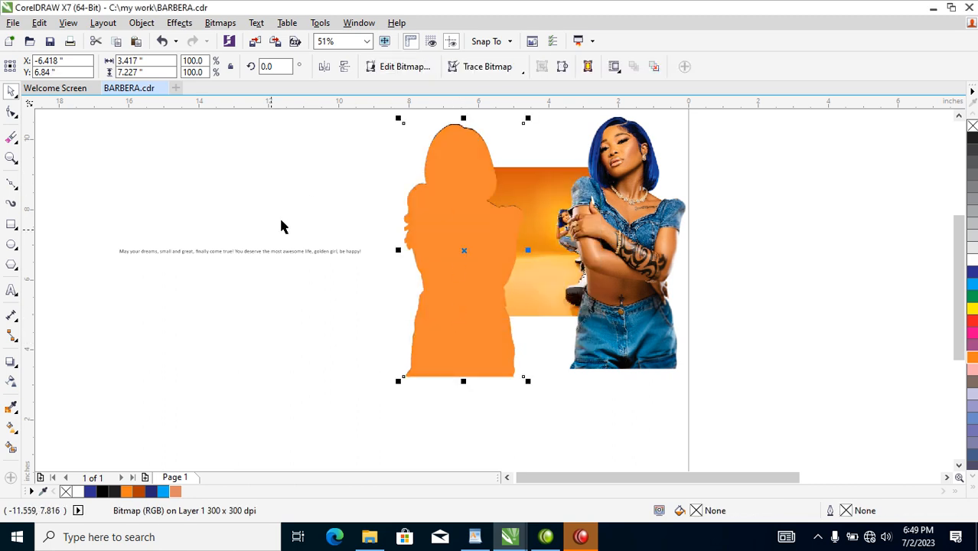
# Step: Apply a uniform transparency of 50 with the Subtract merge mode to the orange figure over the darkened cutout
pyautogui.click(12, 382)
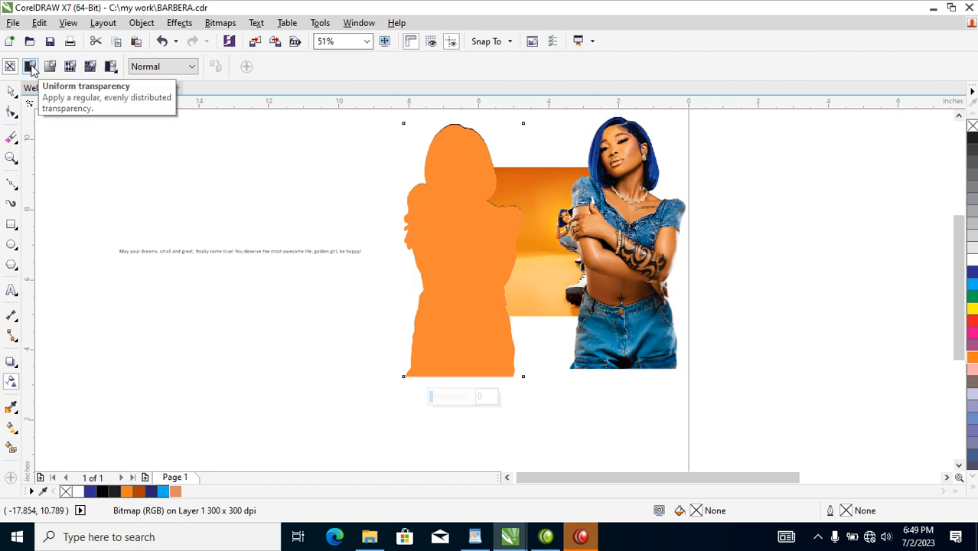
pyautogui.click(31, 68)
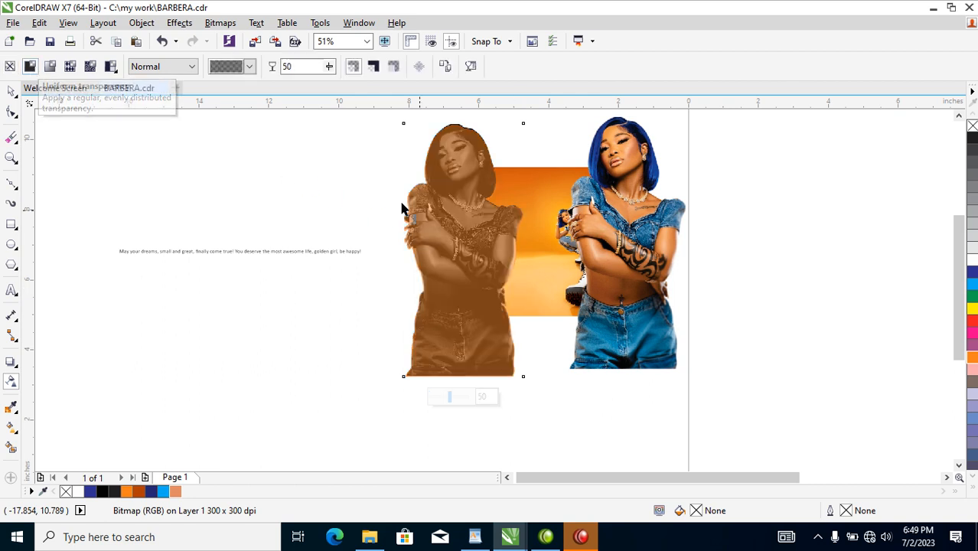
pyautogui.click(193, 67)
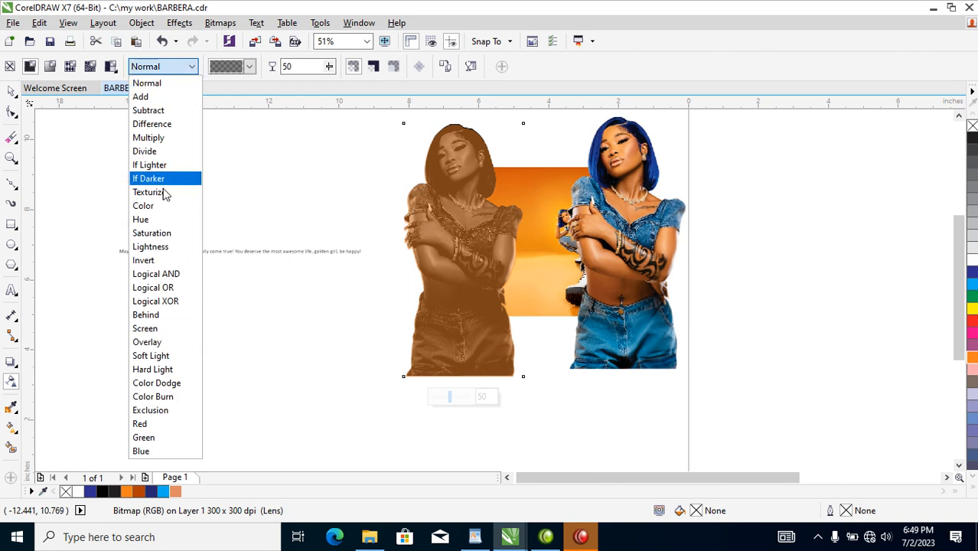
pyautogui.click(161, 113)
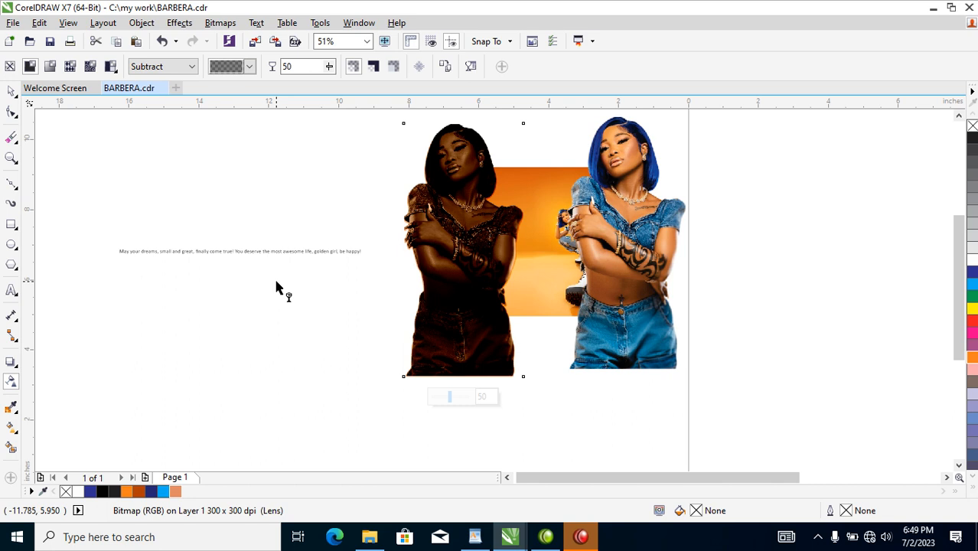
# Step: Select the orange figure together with the grayscale cutout beneath it and convert both to one 300 dpi RGB bitmap with a transparent background
pyautogui.click(13, 92)
pyautogui.moveTo(365, 415); pyautogui.dragTo(569, 119)
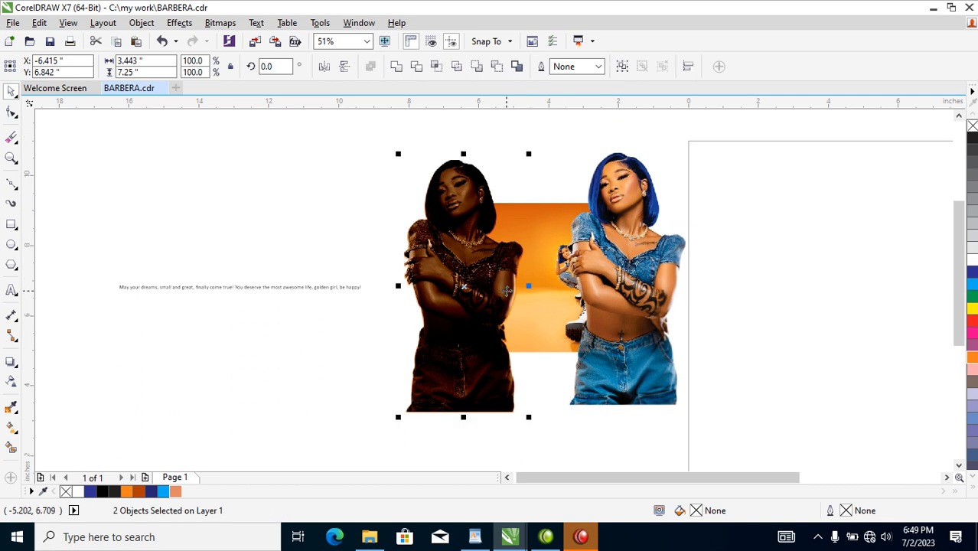
pyautogui.hotkey('alt', 'b')
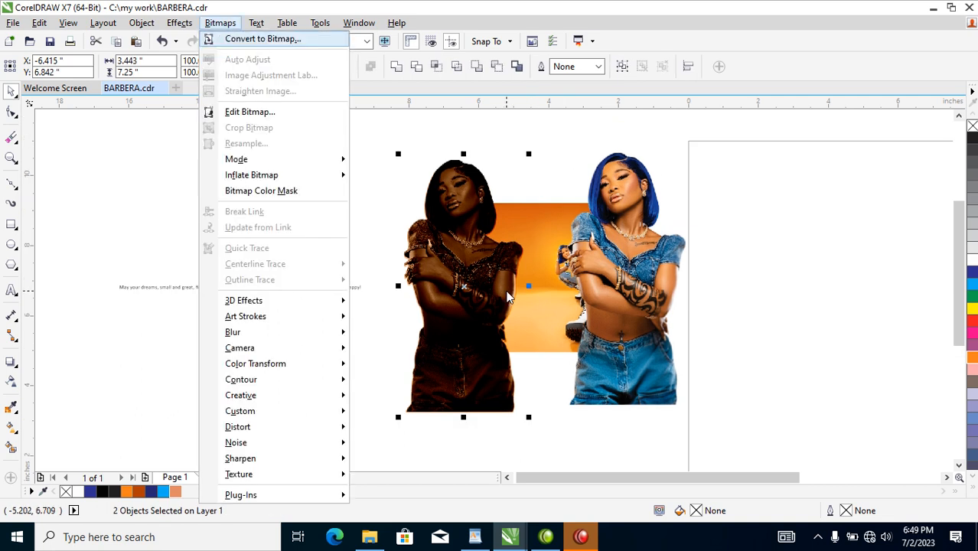
pyautogui.press('Return')
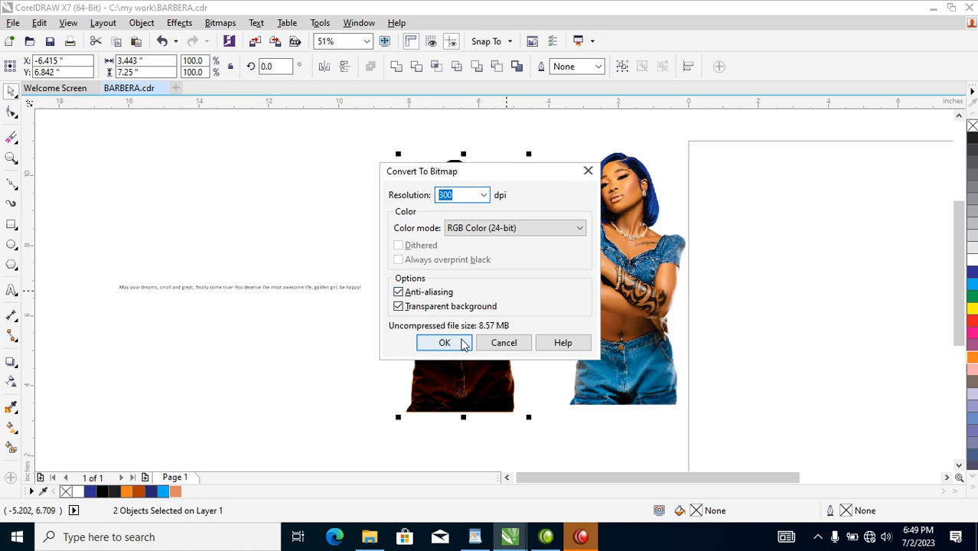
pyautogui.click(444, 342)
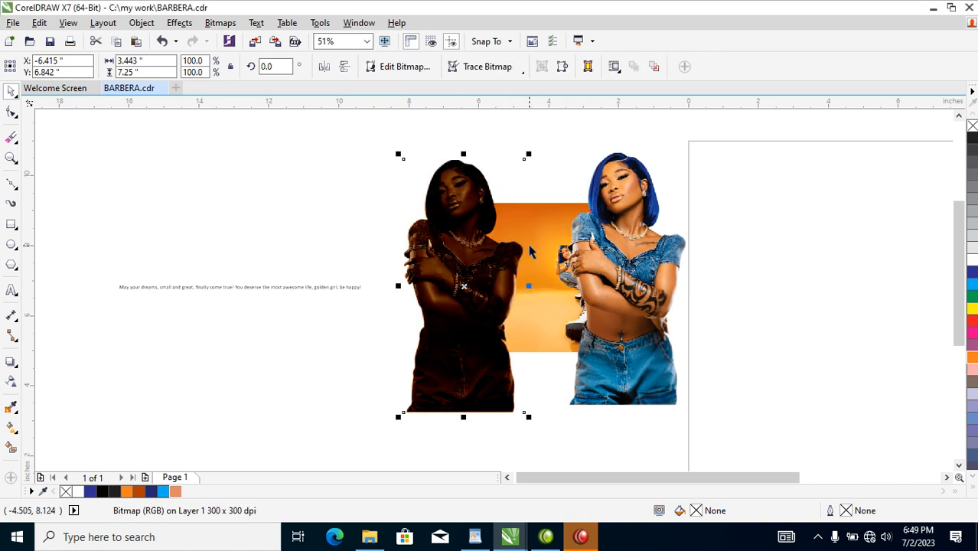
# Step: Shrink the merged dark figure to about 80% over the orange background and trim its lower end level with the background's bottom edge
pyautogui.moveTo(482, 317); pyautogui.dragTo(509, 320)
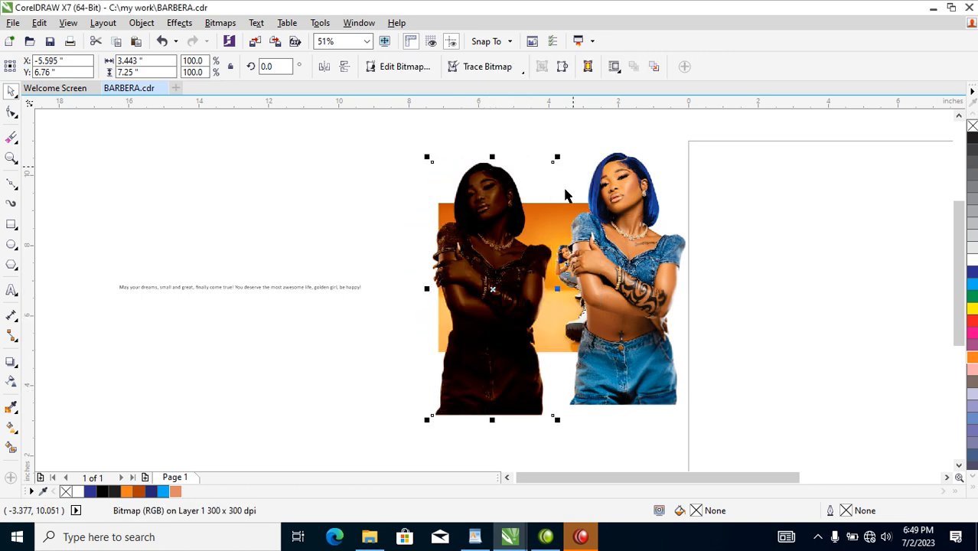
pyautogui.moveTo(557, 158); pyautogui.dragTo(546, 182)
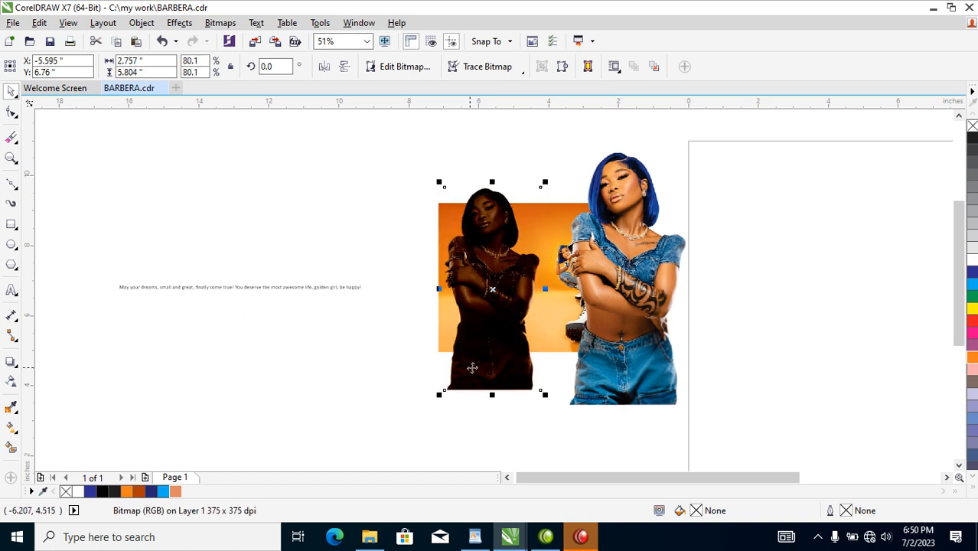
pyautogui.click(11, 112)
pyautogui.moveTo(347, 337); pyautogui.dragTo(643, 442)
pyautogui.moveTo(540, 392); pyautogui.dragTo(541, 353)
pyautogui.press('space')
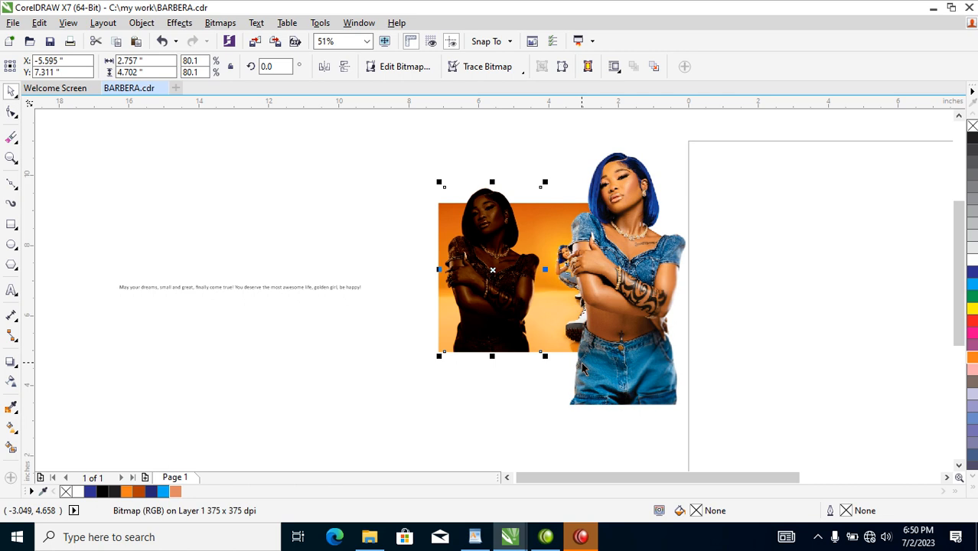
# Step: Convert the trimmed dark figure to a bitmap again
pyautogui.hotkey('alt', 'b')
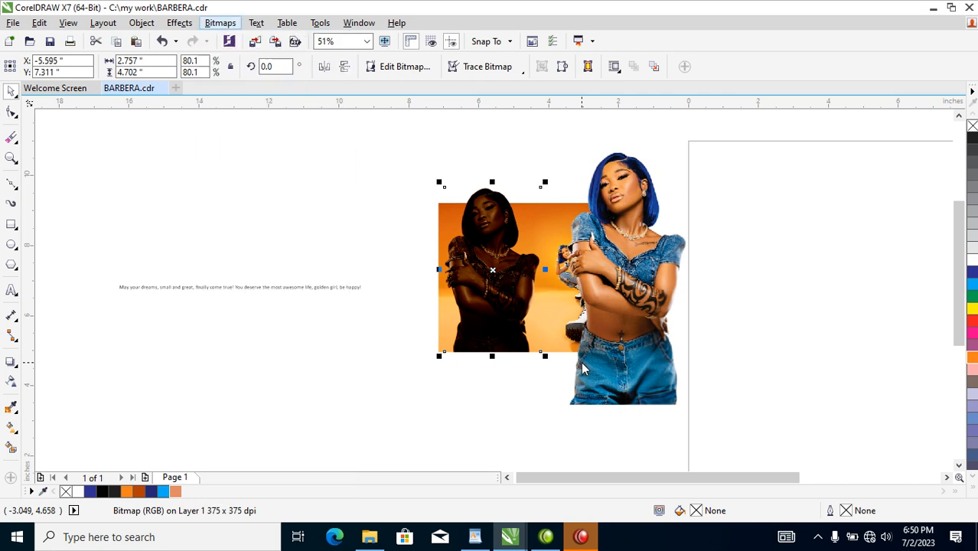
pyautogui.press('Return')
pyautogui.press('Return')
# Step: Duplicate the small message line above the orange background and replace the copy's text with HAPPY
pyautogui.moveTo(278, 293); pyautogui.dragTo(591, 188)
pyautogui.rightClick(590, 187)
pyautogui.doubleClick(571, 188)
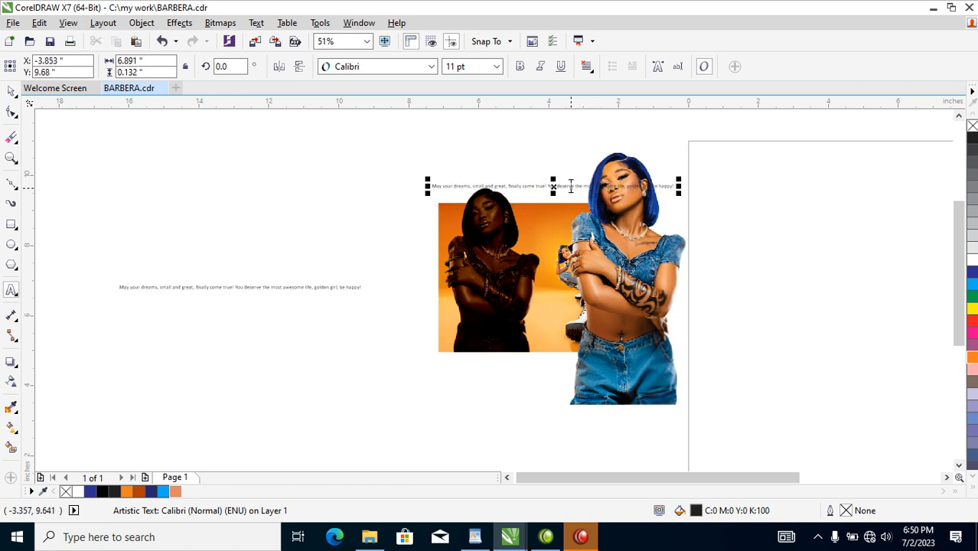
pyautogui.hotkey('ctrl', 'a')
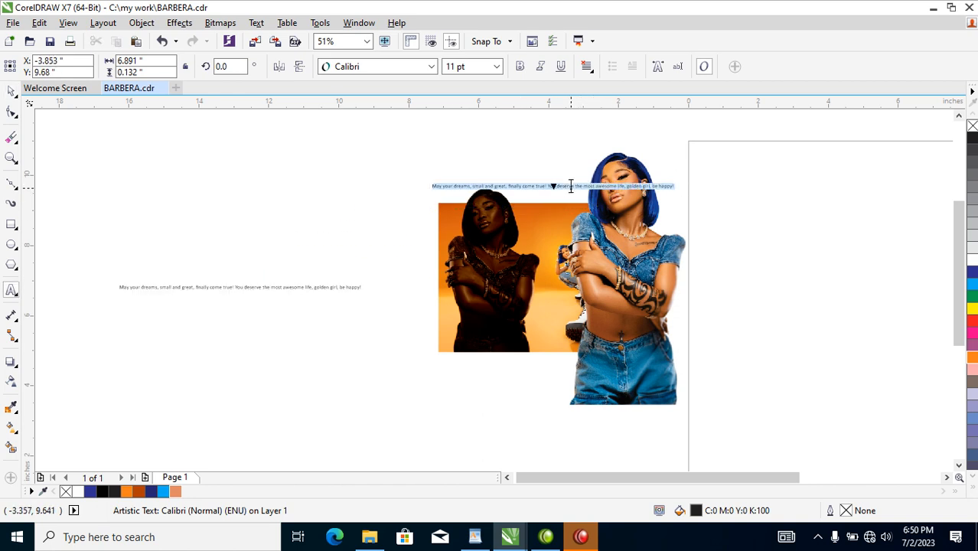
pyautogui.press('BackSpace')
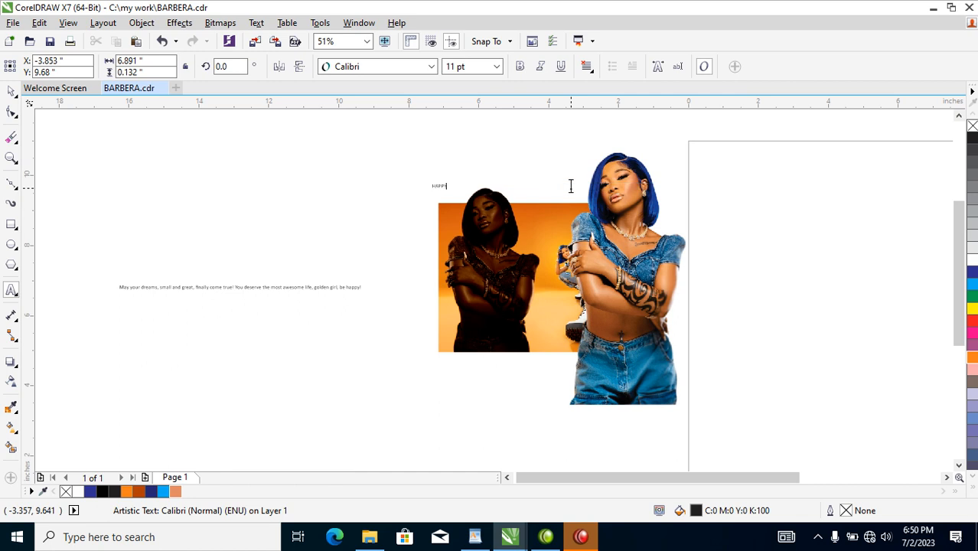
pyautogui.hotkey('ctrl', 'space')
# Step: Enlarge the HAPPY text to about 58 pt and extend its wording to HAPPY BIRTHDAY
pyautogui.moveTo(452, 177); pyautogui.dragTo(517, 158)
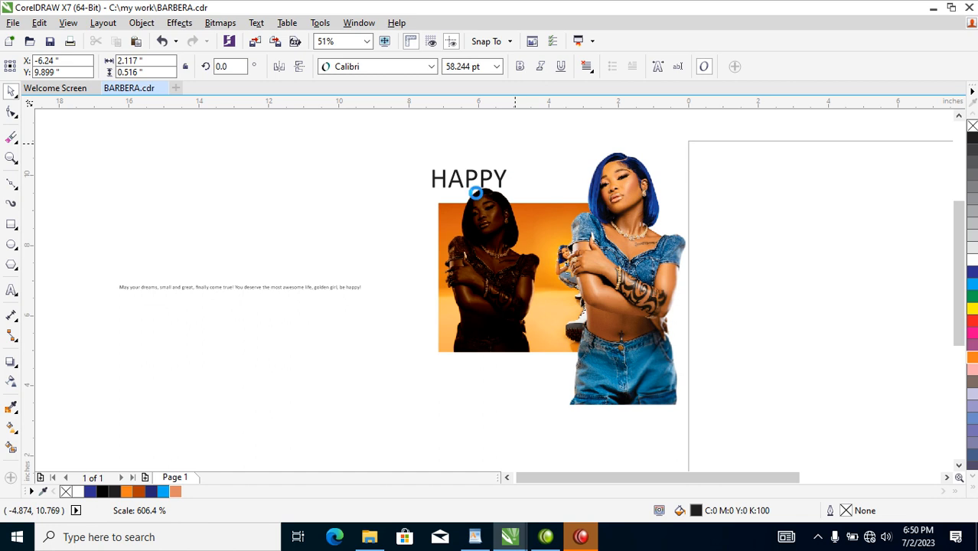
pyautogui.hotkey('ctrl', 'space')
pyautogui.press('Escape')
pyautogui.click(499, 186)
pyautogui.write('B')
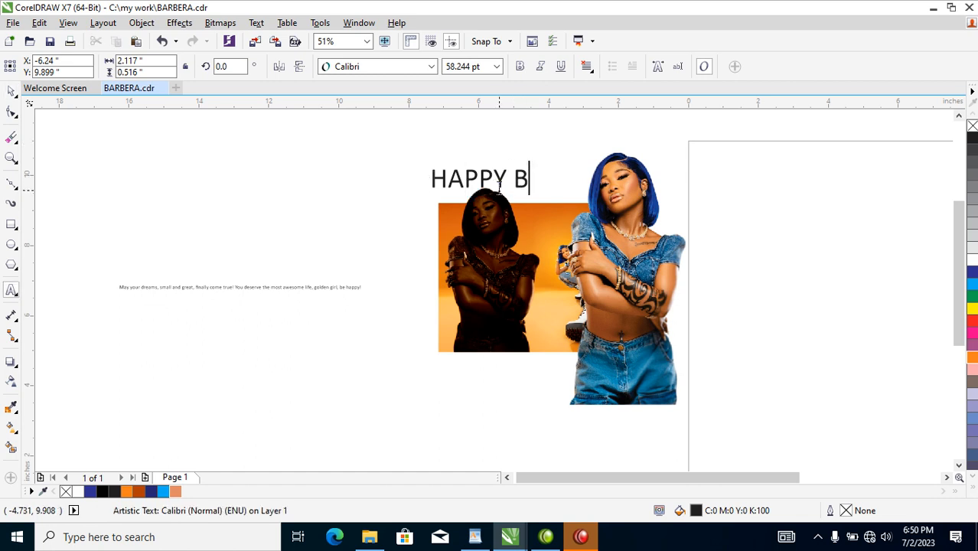
pyautogui.write('IRTHDAY')
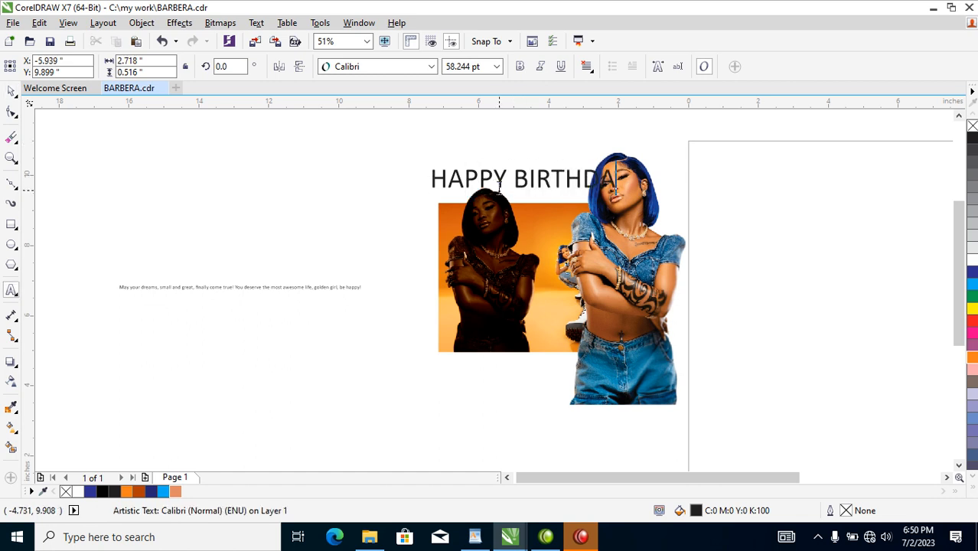
pyautogui.hotkey('ctrl', 'space')
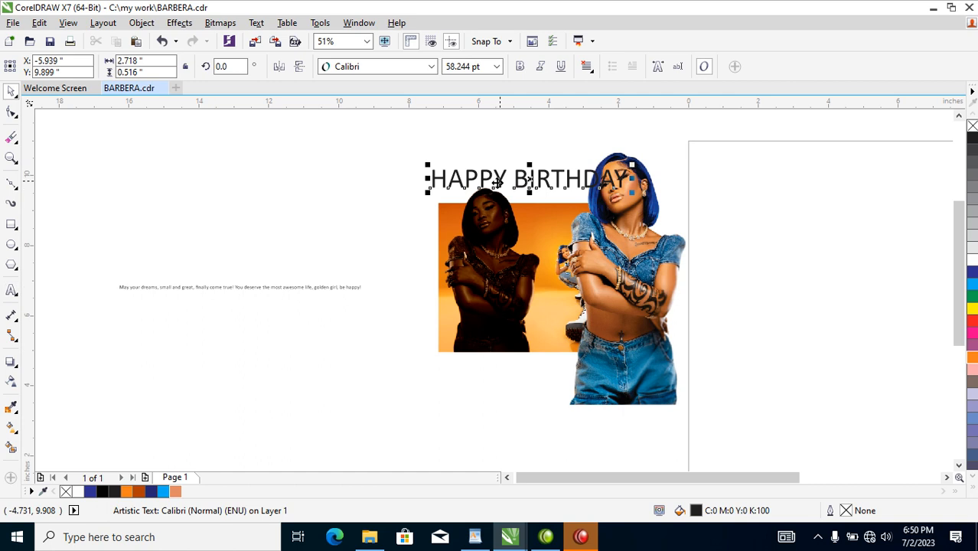
# Step: Restyle the HAPPY BIRTHDAY heading as bold FuturaTEE at about 37 pt with an orange fill (C:0 M:60 Y:100 K:0)
pyautogui.click(431, 67)
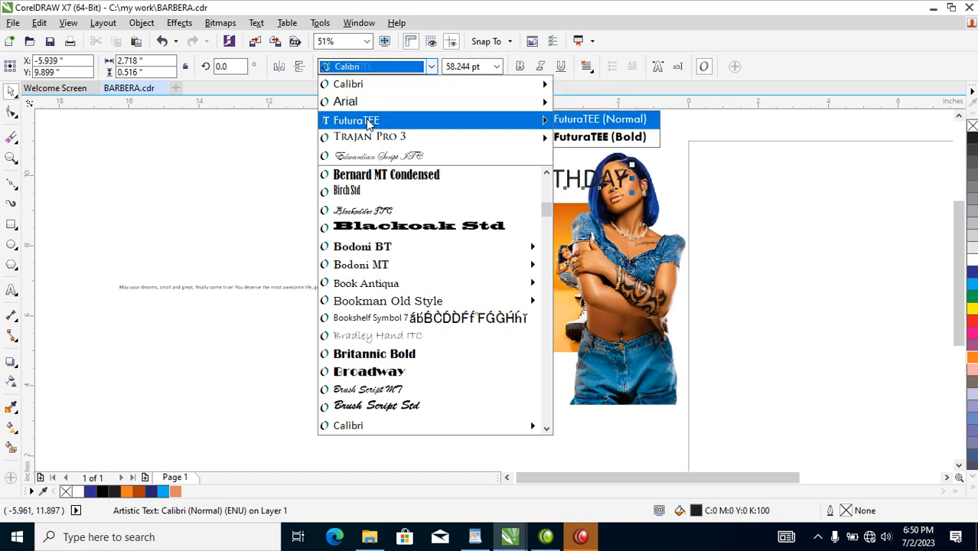
pyautogui.click(367, 122)
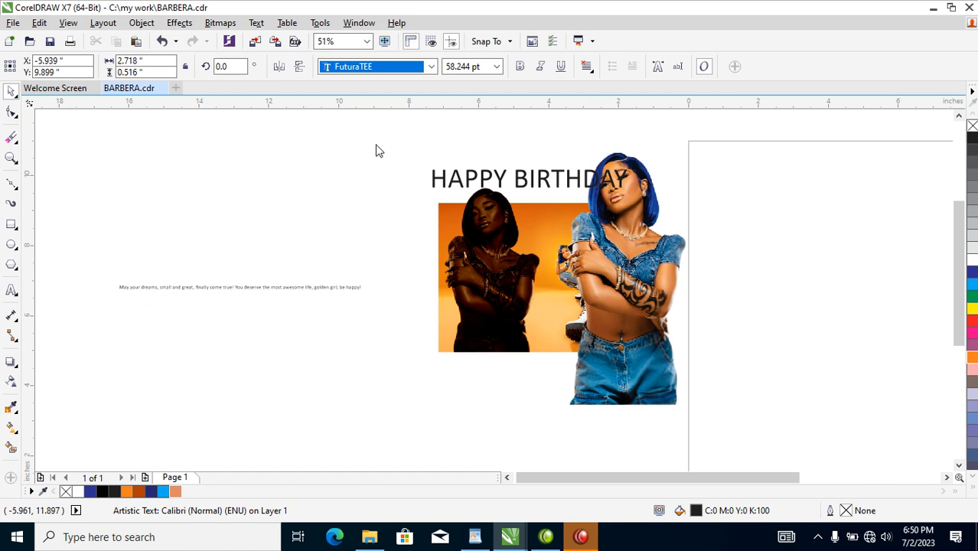
pyautogui.press('Return')
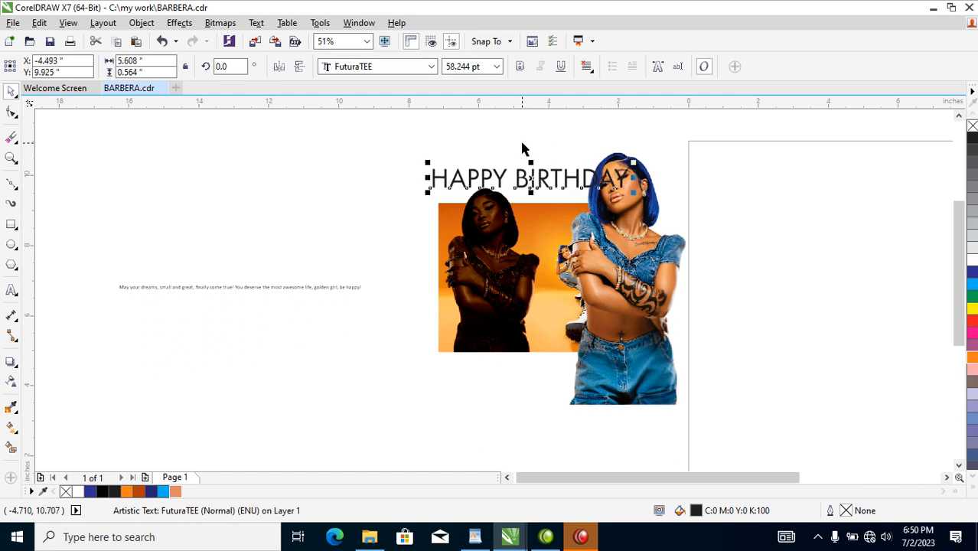
pyautogui.click(520, 69)
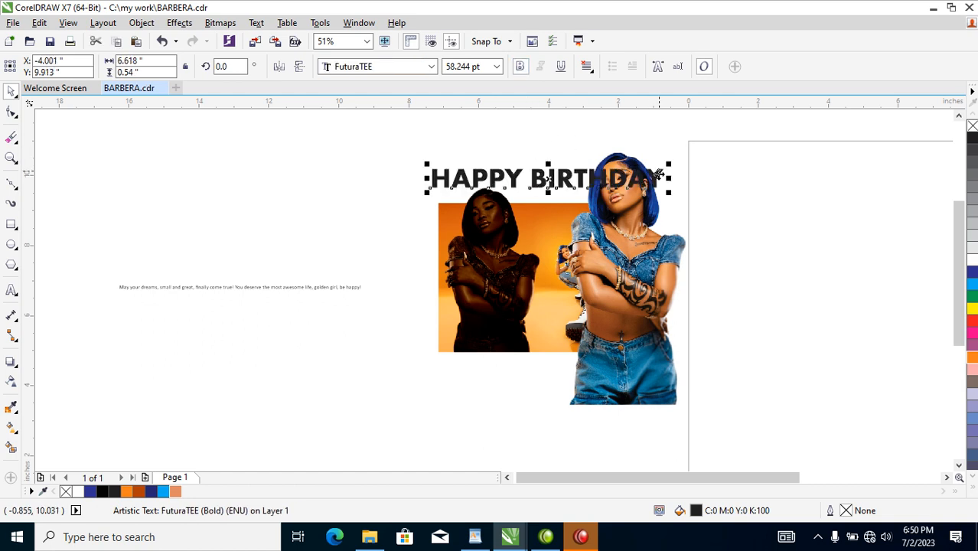
pyautogui.moveTo(669, 164); pyautogui.dragTo(593, 178)
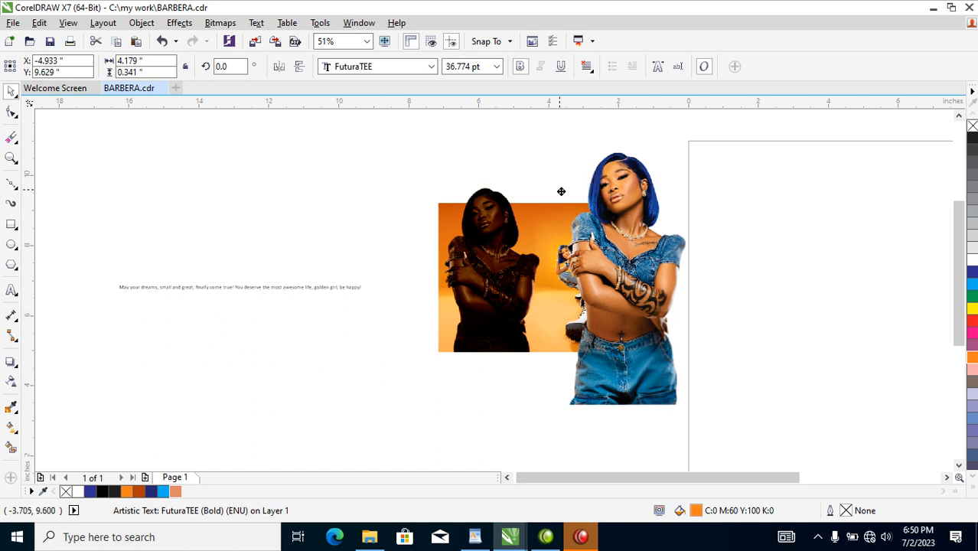
# Step: Duplicate the heading onto the lower part of the orange background, fill the copy white and replace its text with the celebrant's first name
pyautogui.moveTo(557, 189); pyautogui.dragTo(574, 329)
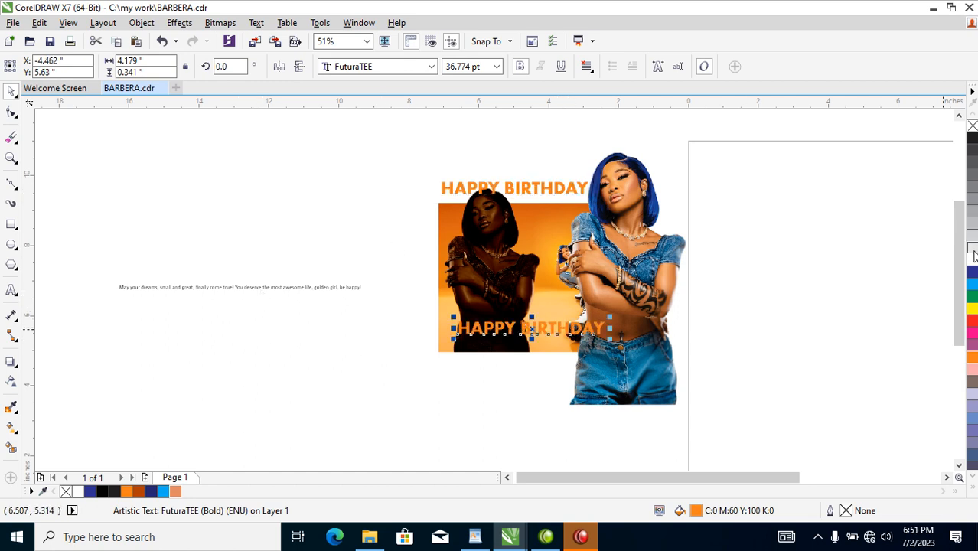
pyautogui.click(973, 260)
pyautogui.doubleClick(588, 331)
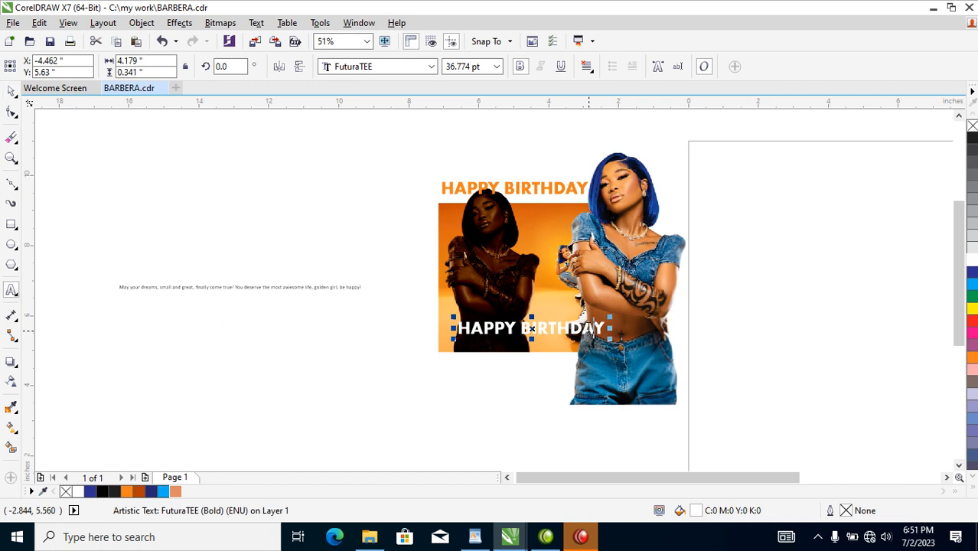
pyautogui.hotkey('ctrl', 'a')
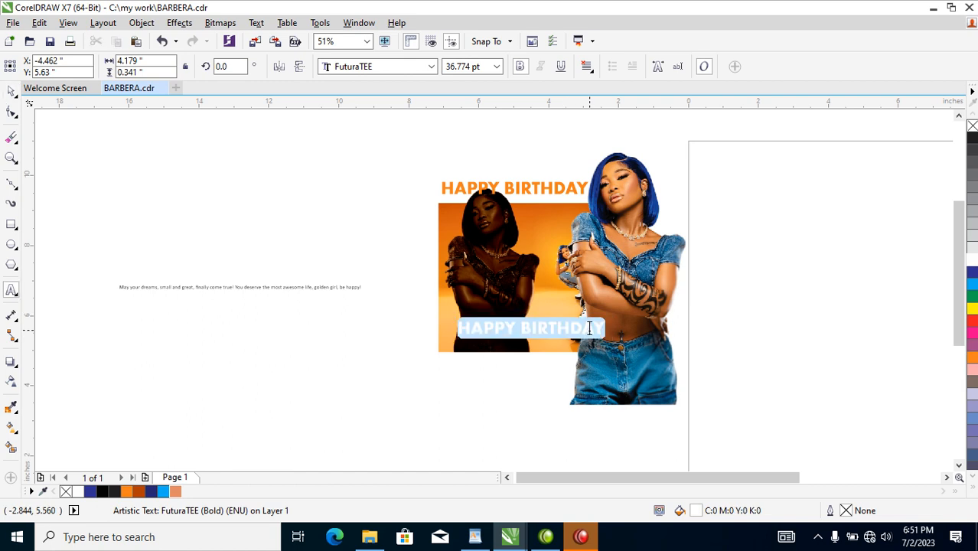
pyautogui.write('Bi')
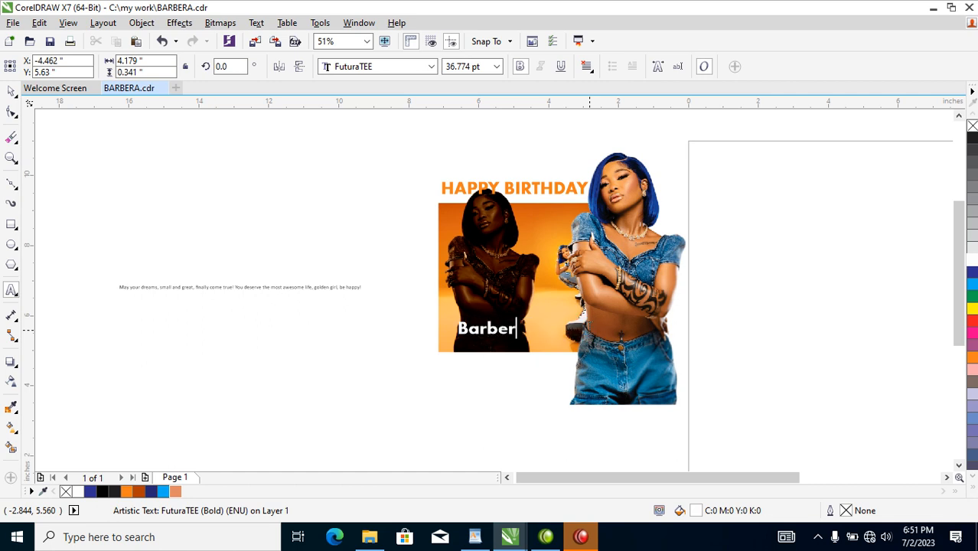
pyautogui.hotkey('ctrl', 'space')
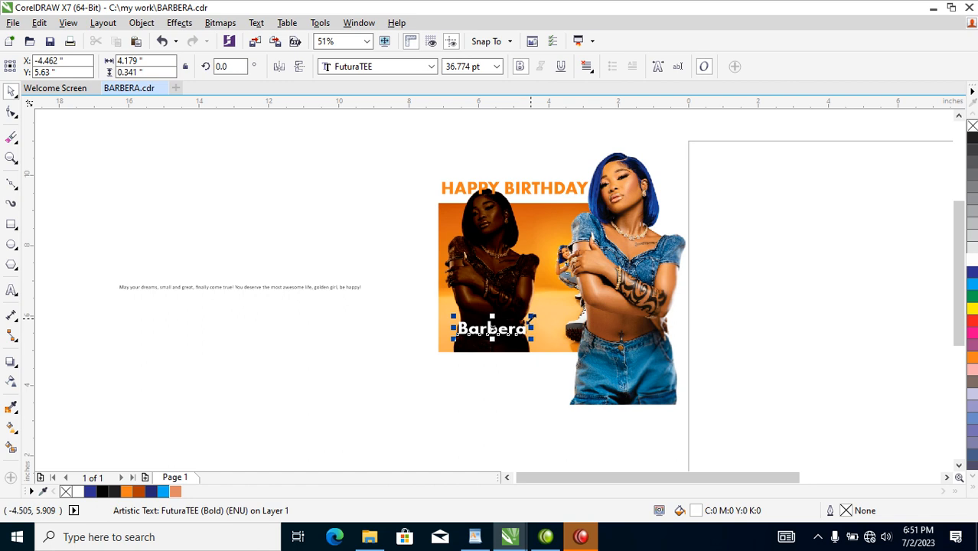
# Step: Restyle the white name text in Edwardian Script ITC at about 151 pt with a white hairline outline
pyautogui.moveTo(530, 319); pyautogui.dragTo(634, 277)
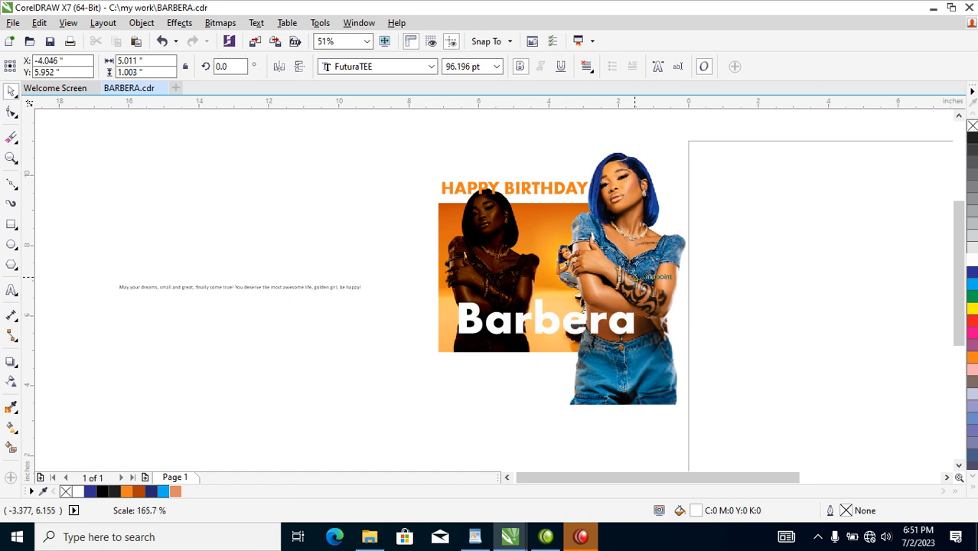
pyautogui.click(431, 67)
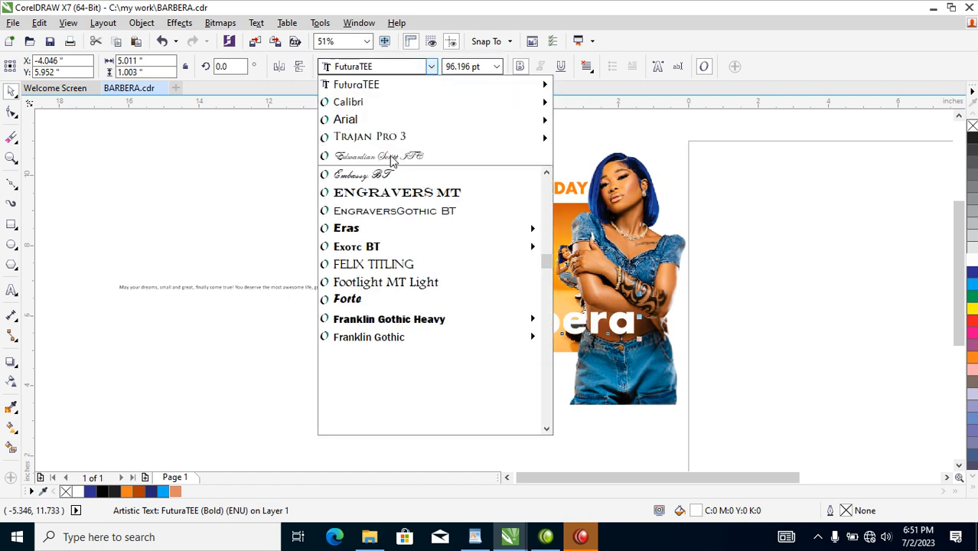
pyautogui.click(377, 156)
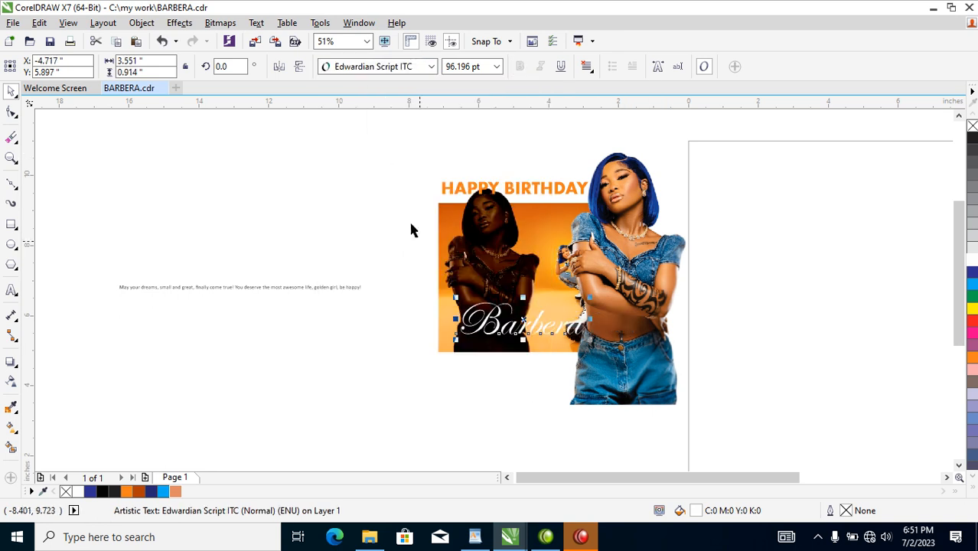
pyautogui.moveTo(651, 272)
pyautogui.mouseDown()
pyautogui.moveTo(673, 267)
pyautogui.moveTo(660, 268)
pyautogui.mouseUp()
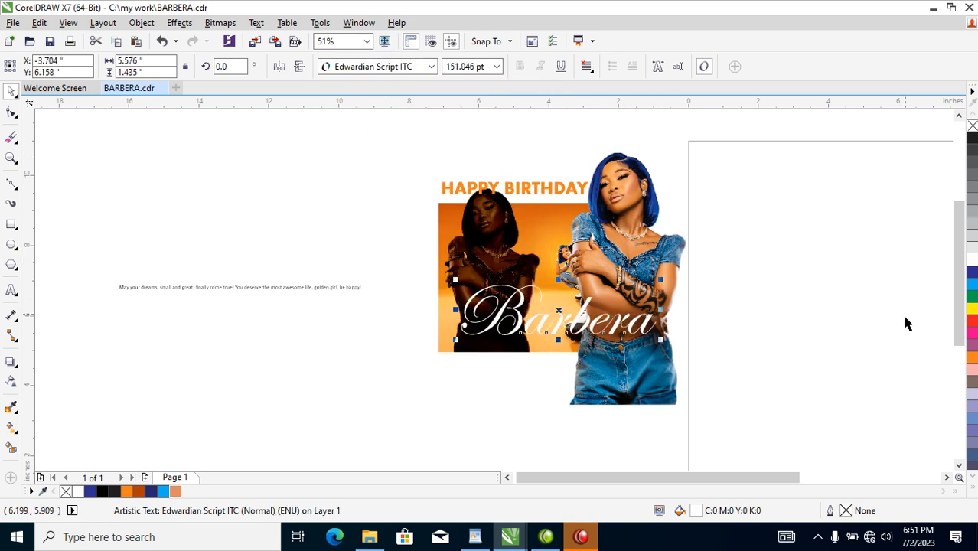
pyautogui.rightClick(969, 261)
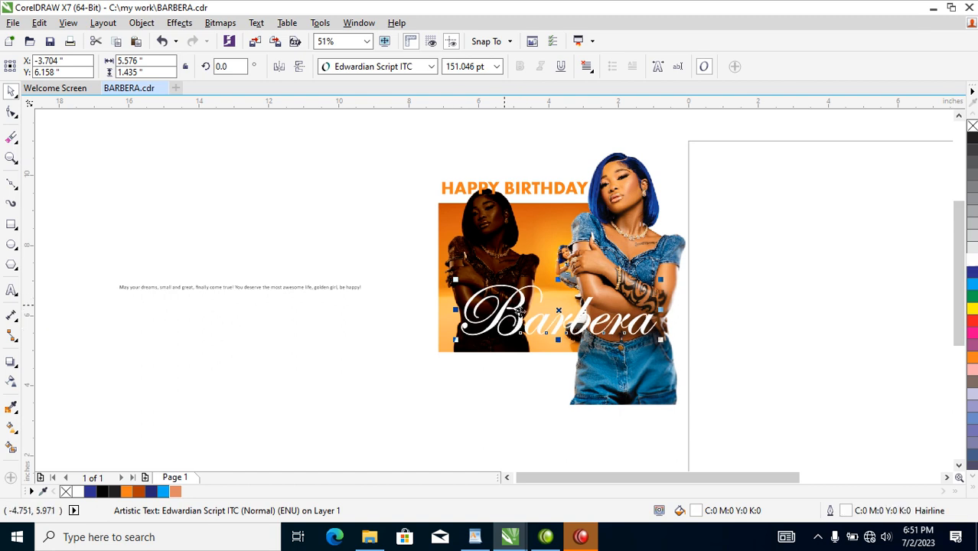
pyautogui.moveTo(382, 245); pyautogui.dragTo(790, 374)
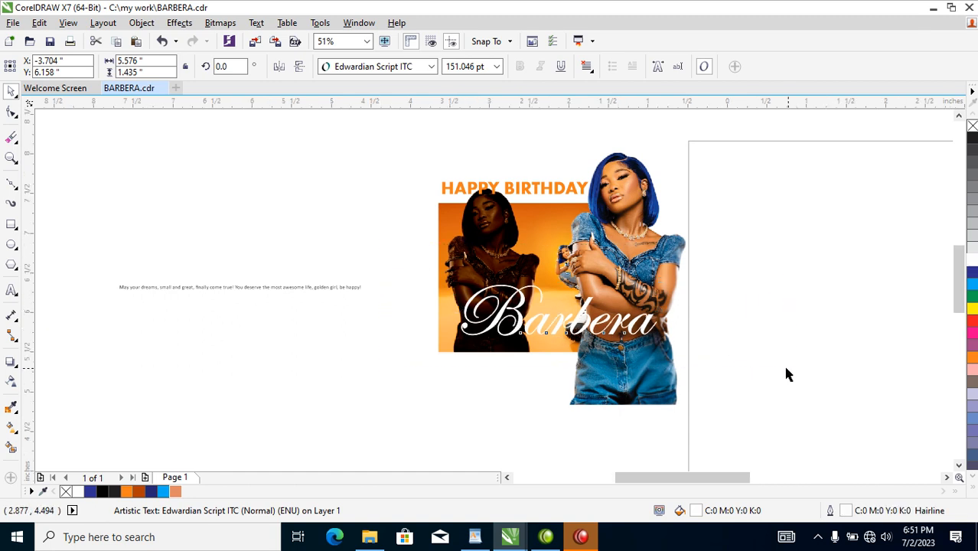
# Step: Set the white name text's outline width to 4 points
pyautogui.scroll(2, 665, 350)
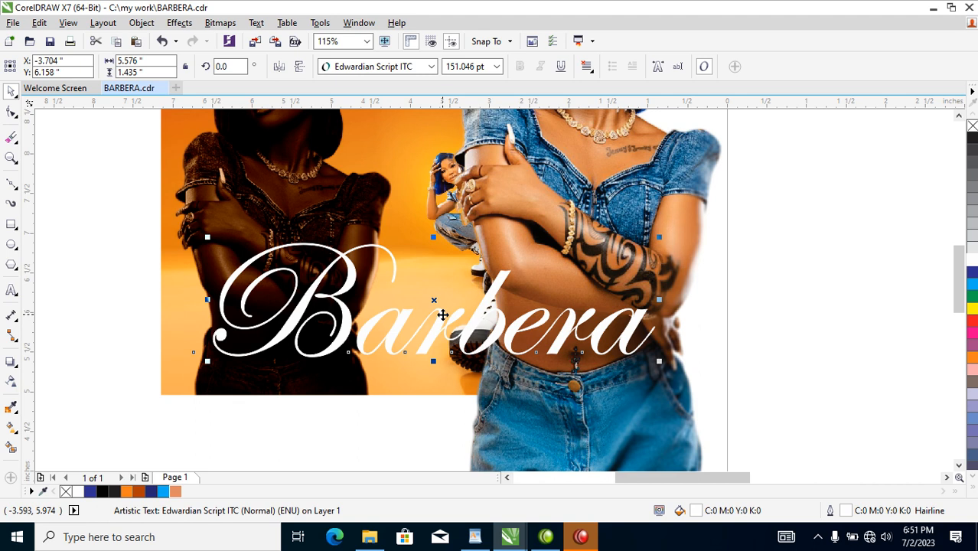
pyautogui.press('F12')
pyautogui.moveTo(377, 175); pyautogui.dragTo(342, 177)
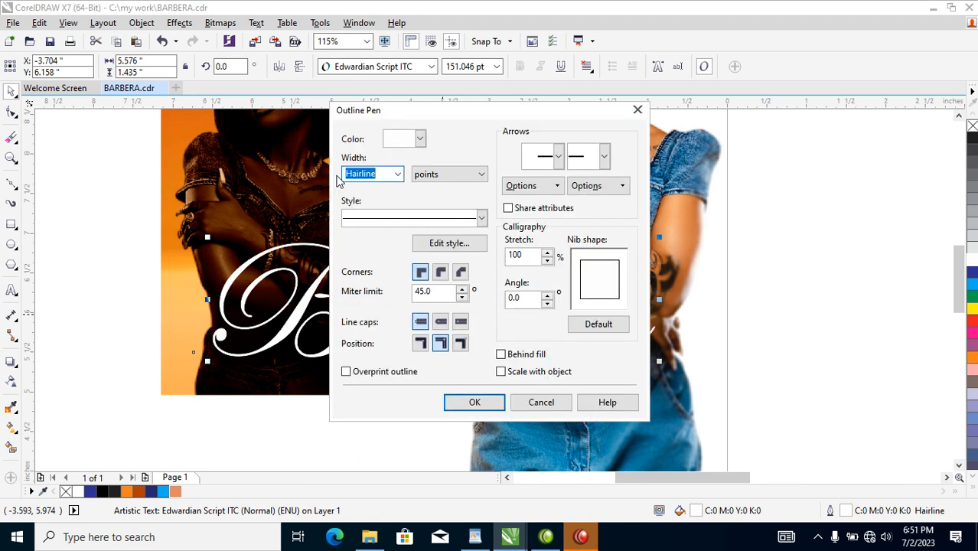
pyautogui.write('4')
pyautogui.press('Return')
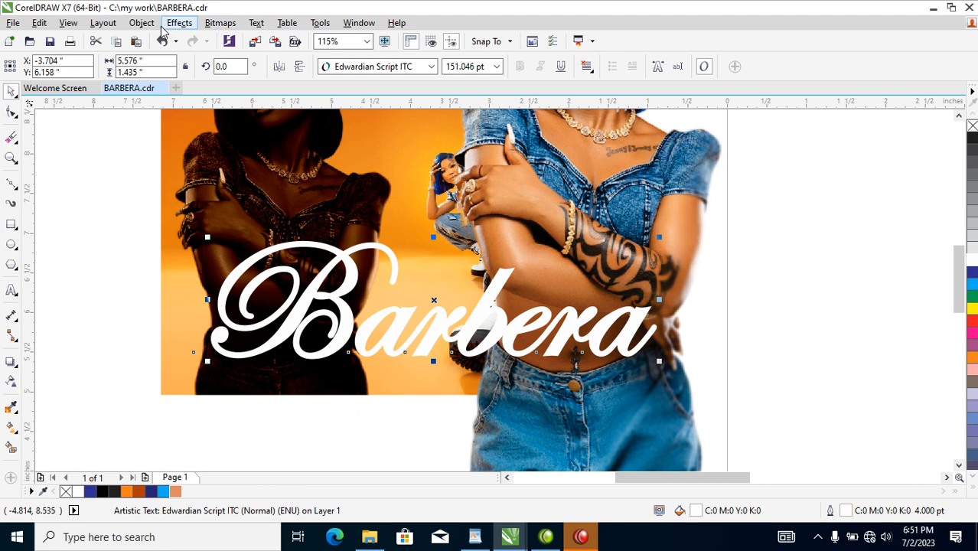
# Step: Convert the name text's outline to an object and weld it together with the lettering into one shape
pyautogui.click(142, 23)
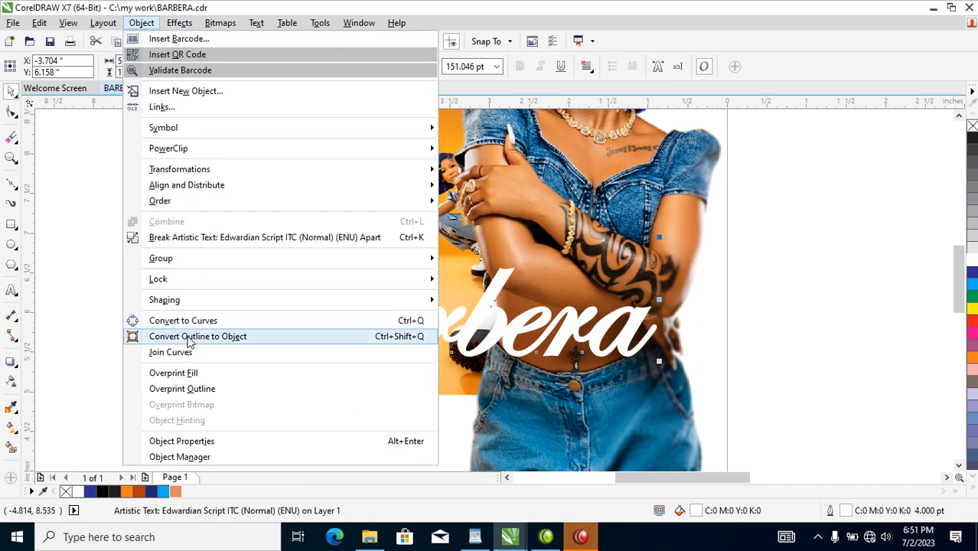
pyautogui.click(189, 338)
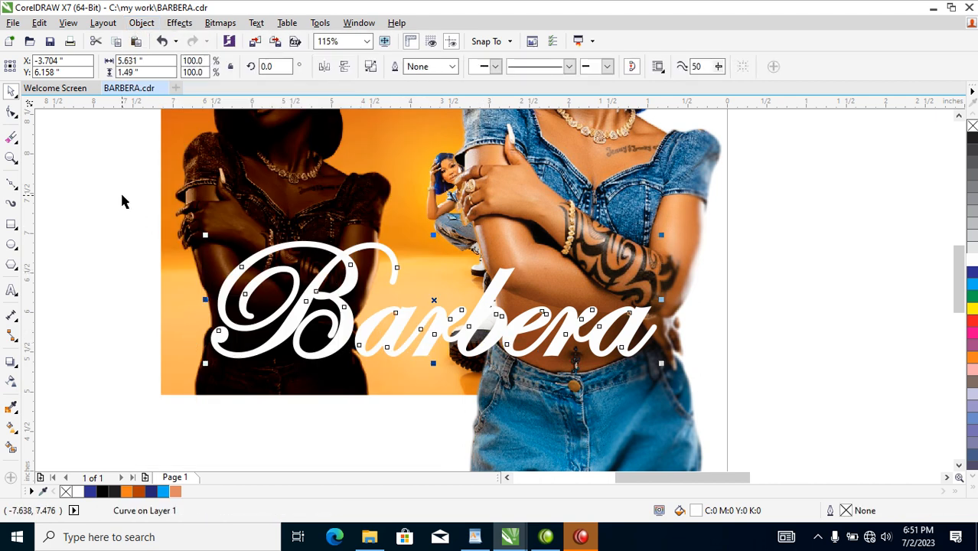
pyautogui.moveTo(122, 201); pyautogui.dragTo(707, 369)
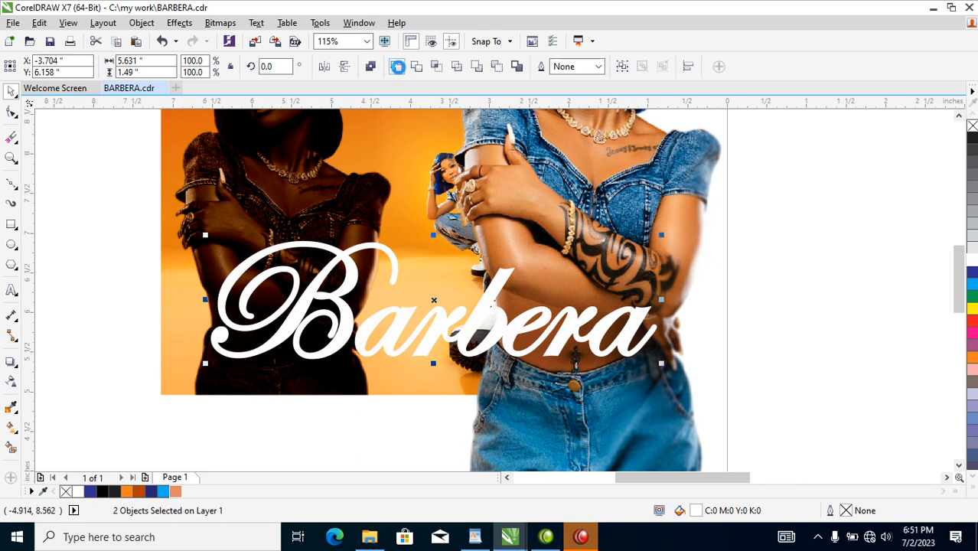
pyautogui.click(398, 67)
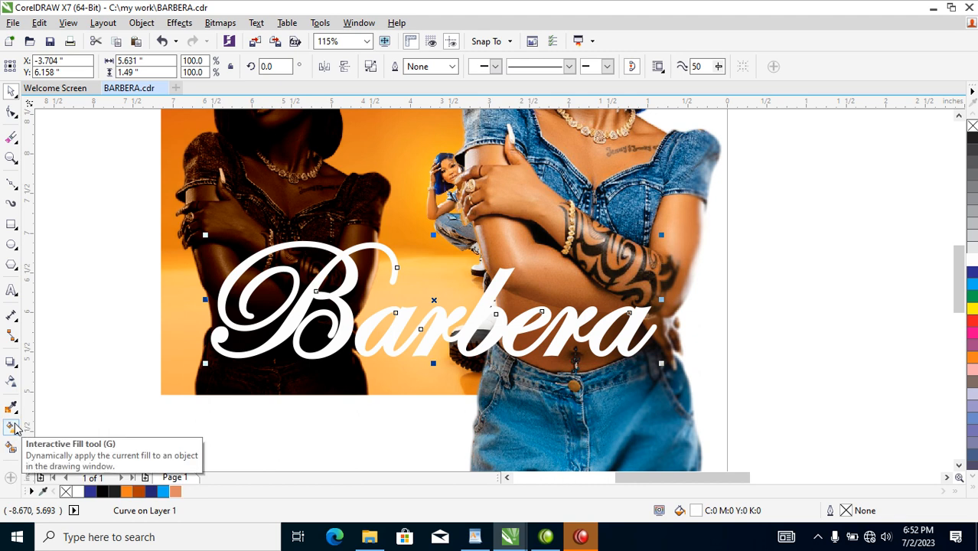
# Step: Apply a vertical linear fountain fill to the welded name, white at both ends with a dark blue colour stop at 53%
pyautogui.press('g')
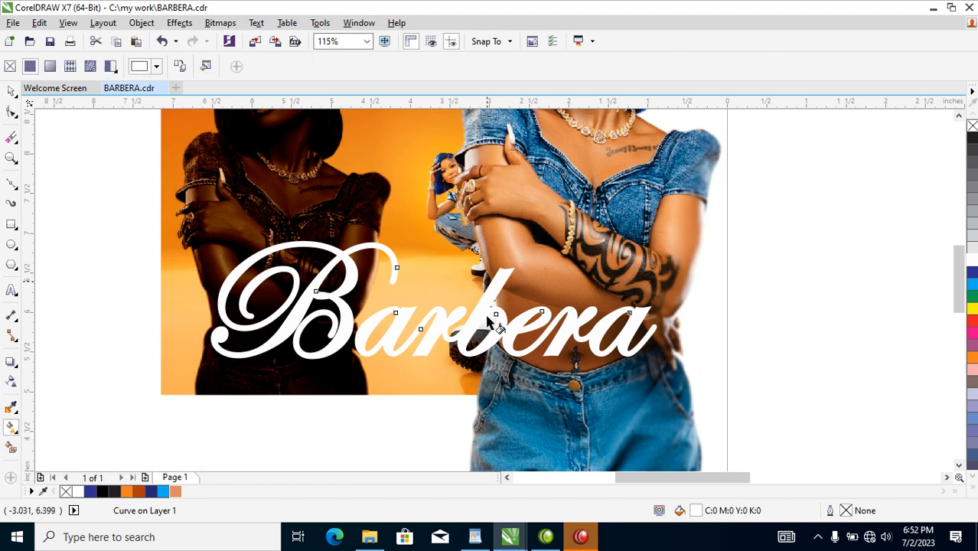
pyautogui.moveTo(487, 280); pyautogui.dragTo(486, 321)
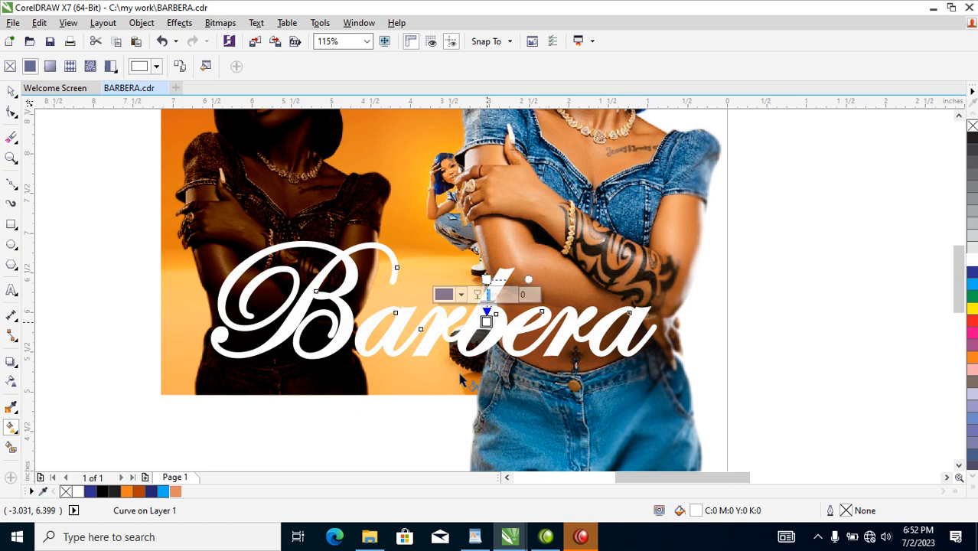
pyautogui.click(487, 314)
pyautogui.moveTo(487, 313); pyautogui.dragTo(484, 340)
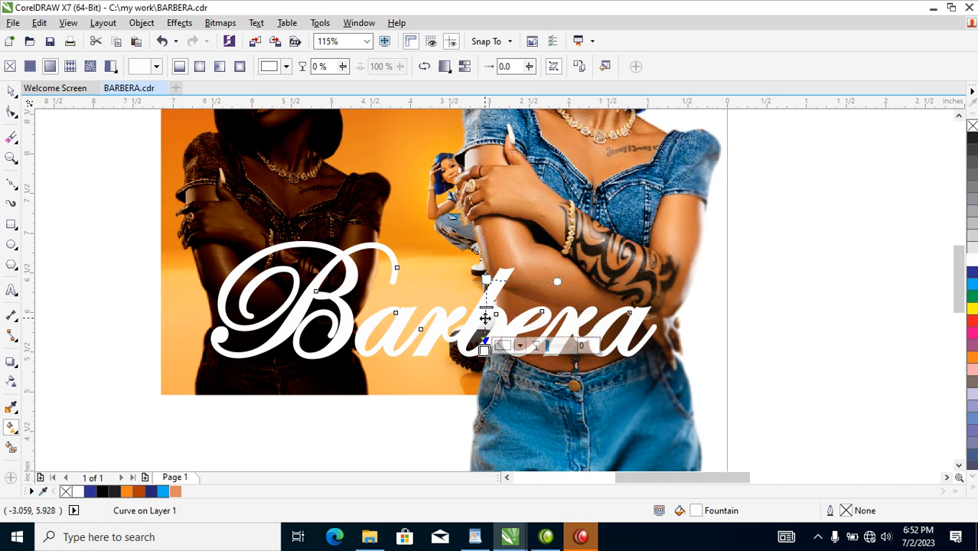
pyautogui.click(485, 316)
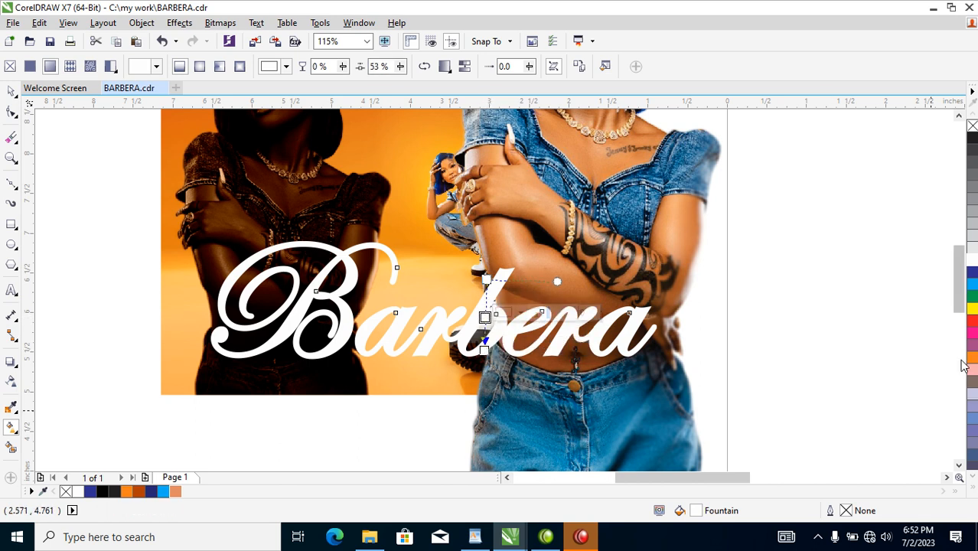
pyautogui.click(971, 272)
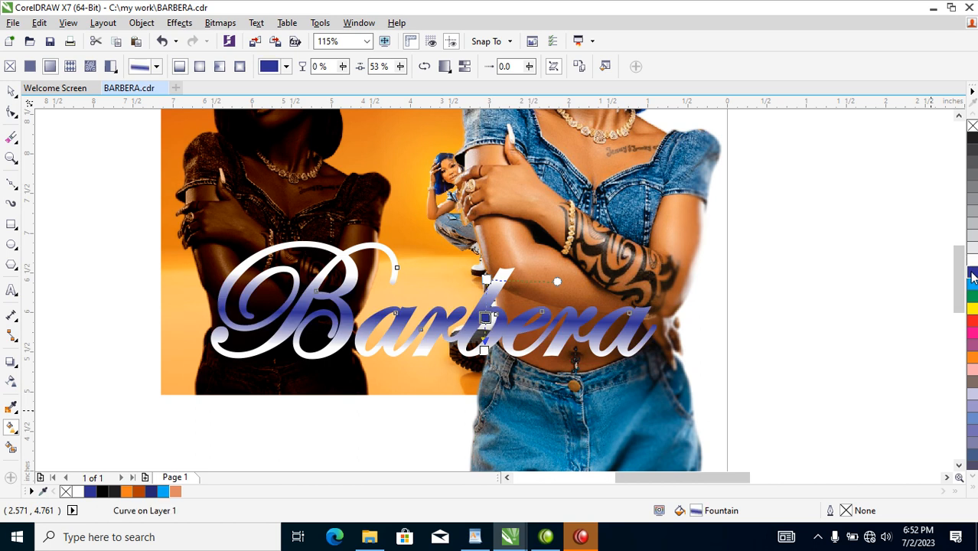
# Step: Add a light blue colour stop at 57% below the dark blue one and shorten the gradient to a narrow band across the name
pyautogui.moveTo(485, 279); pyautogui.dragTo(484, 322)
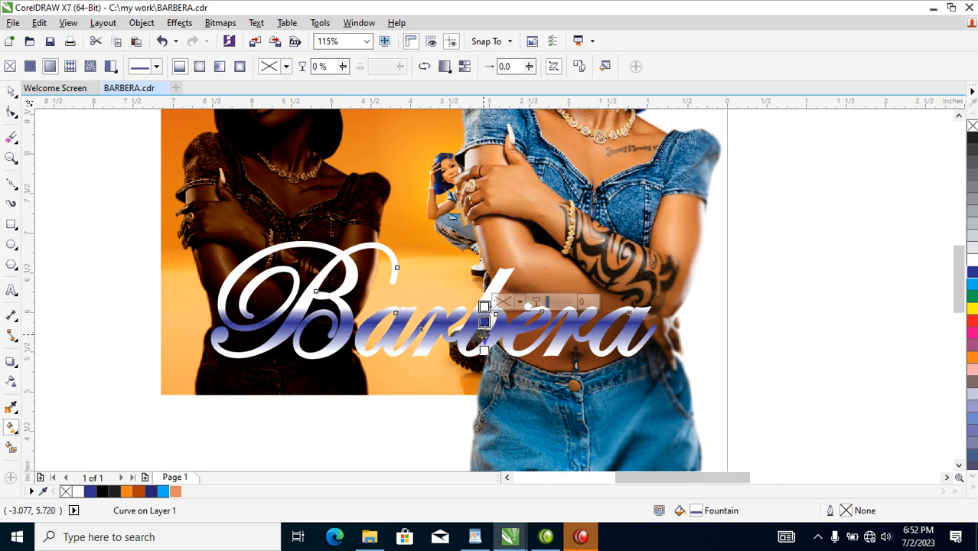
pyautogui.click(483, 331)
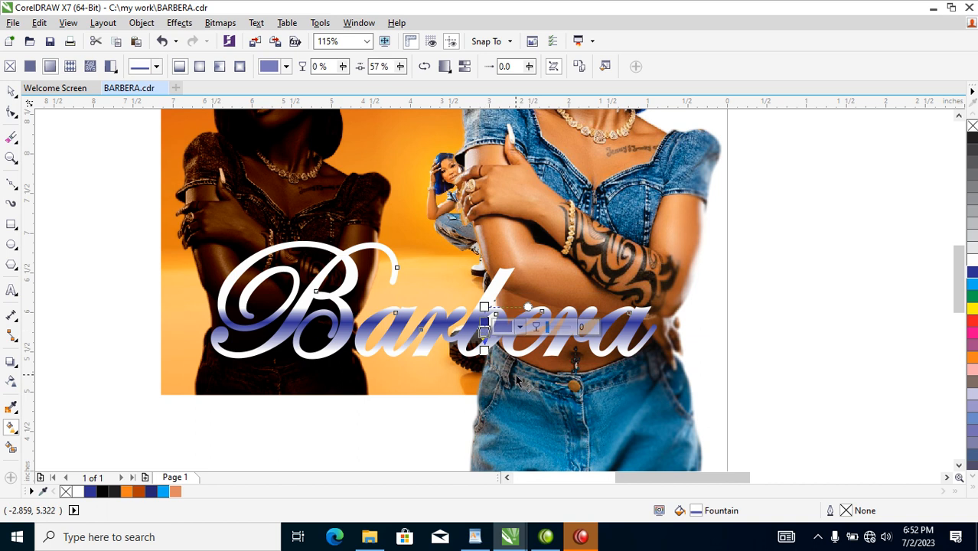
pyautogui.moveTo(970, 291); pyautogui.dragTo(484, 330)
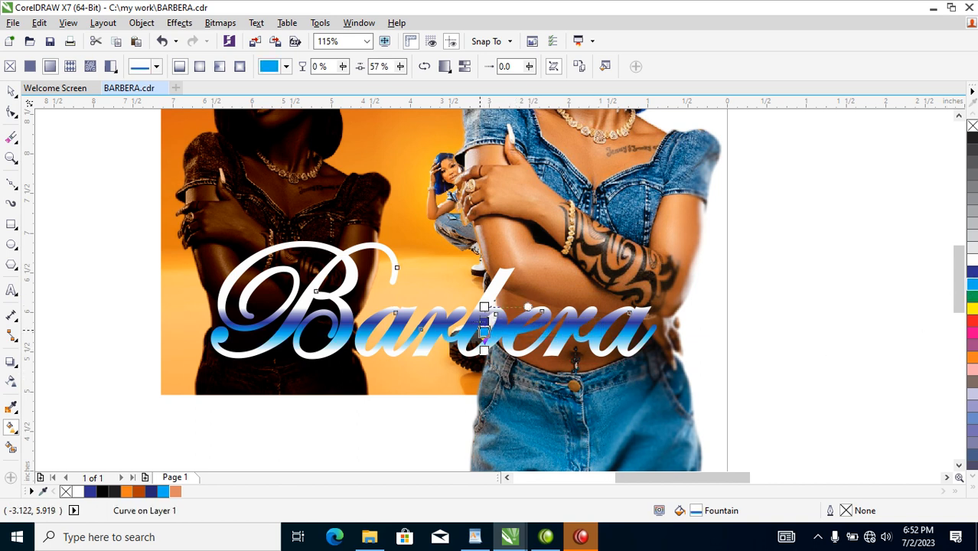
pyautogui.moveTo(482, 351); pyautogui.dragTo(484, 340)
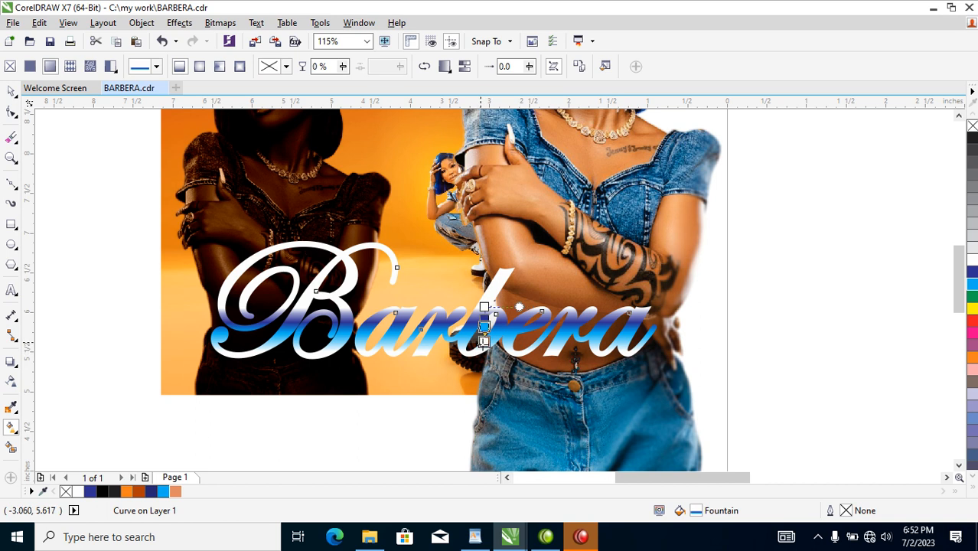
pyautogui.click(484, 307)
pyautogui.moveTo(484, 307)
pyautogui.mouseDown()
pyautogui.moveTo(482, 323)
pyautogui.moveTo(483, 314)
pyautogui.mouseUp()
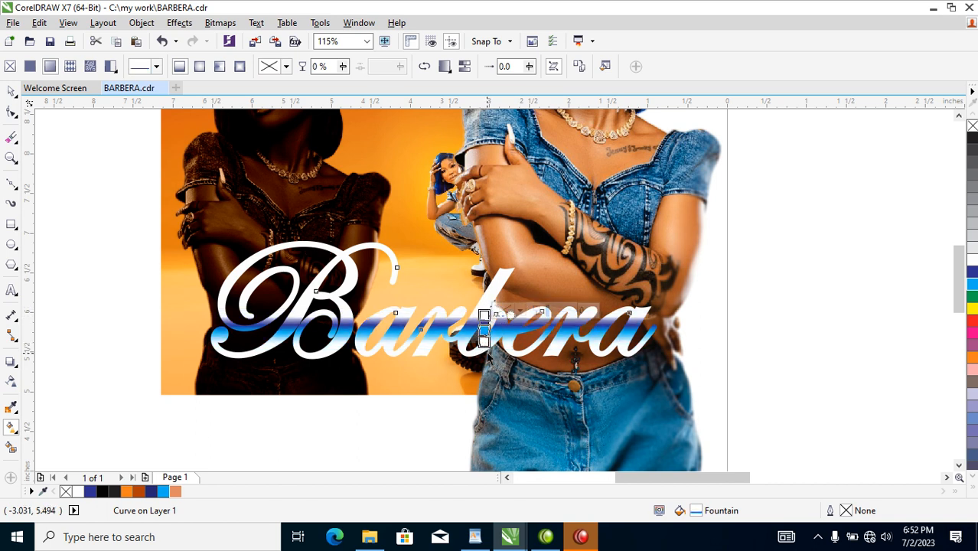
# Step: Give the gradient-filled name a white 2 pt outline placed behind the fill and scaling with the object
pyautogui.press('space')
pyautogui.scroll(-2, 491, 348)
pyautogui.press('F2')
pyautogui.moveTo(354, 268); pyautogui.dragTo(563, 376)
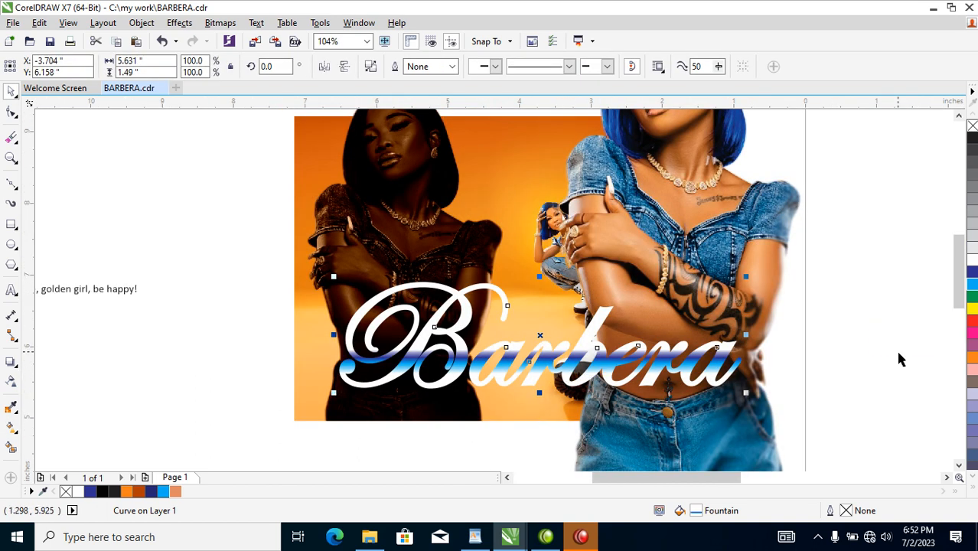
pyautogui.rightClick(970, 263)
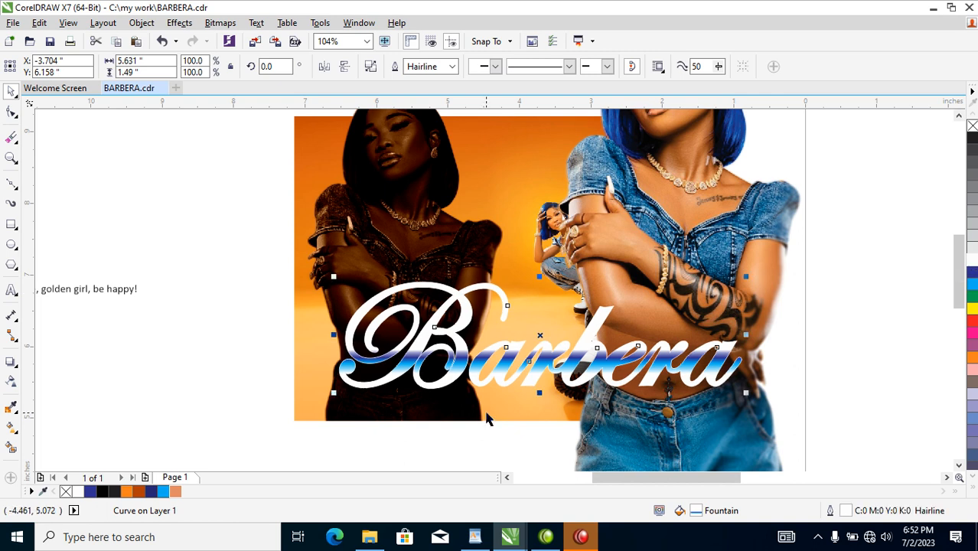
pyautogui.press('F12')
pyautogui.doubleClick(381, 173)
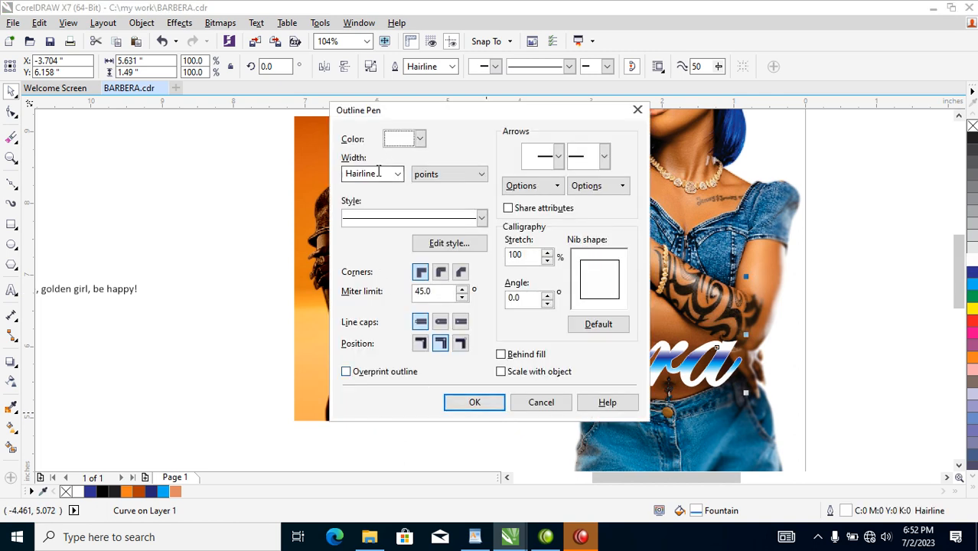
pyautogui.write('2')
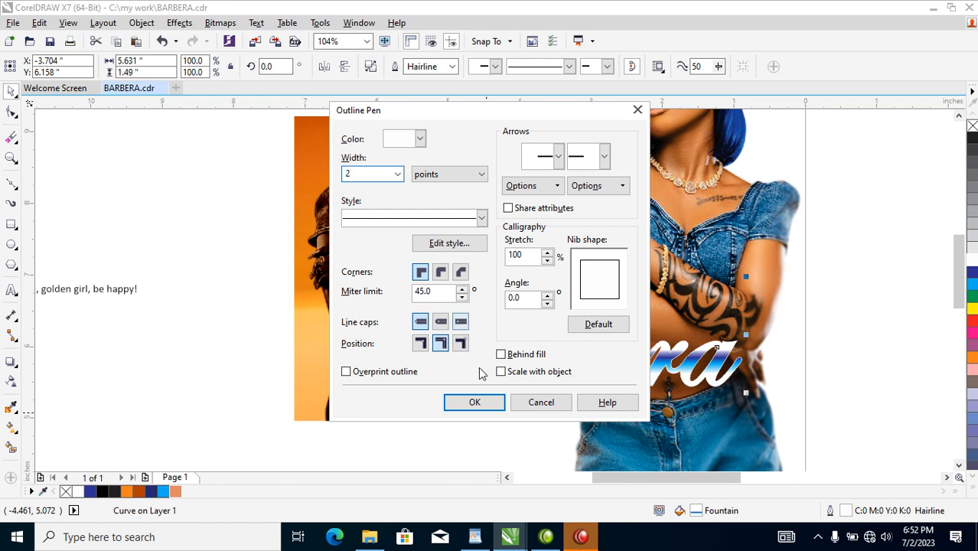
pyautogui.click(515, 356)
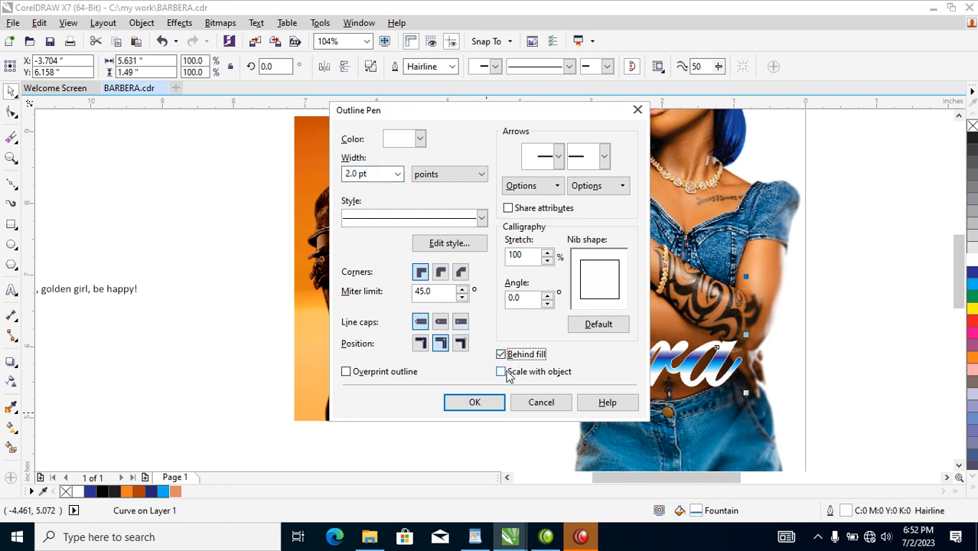
pyautogui.click(502, 372)
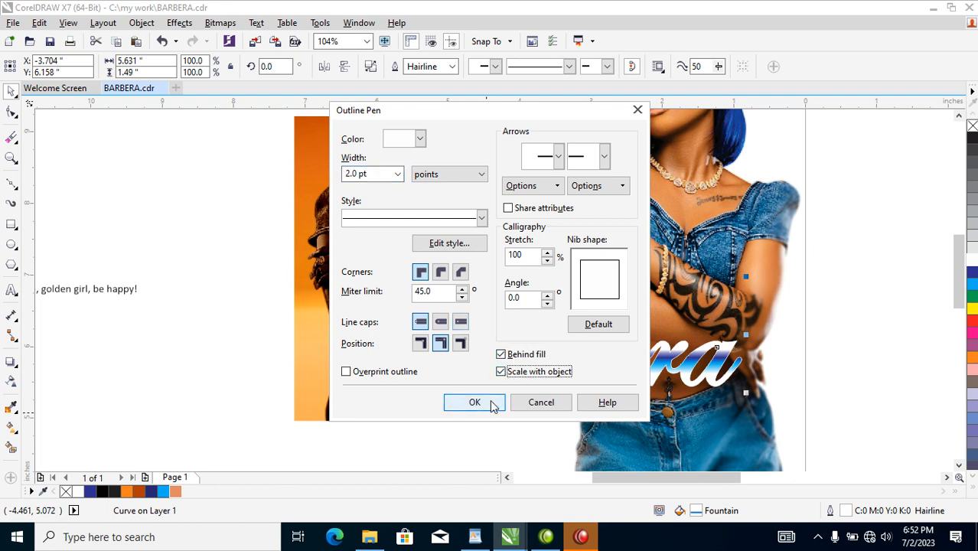
pyautogui.click(494, 404)
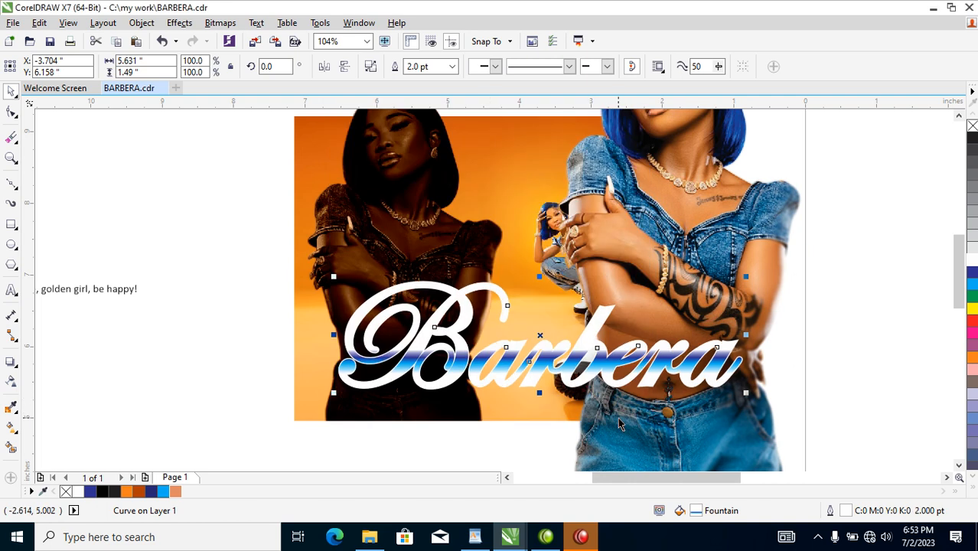
# Step: Duplicate the gradient-filled name, placing the copy slightly above the original
pyautogui.press('F2')
pyautogui.moveTo(200, 231); pyautogui.dragTo(802, 453)
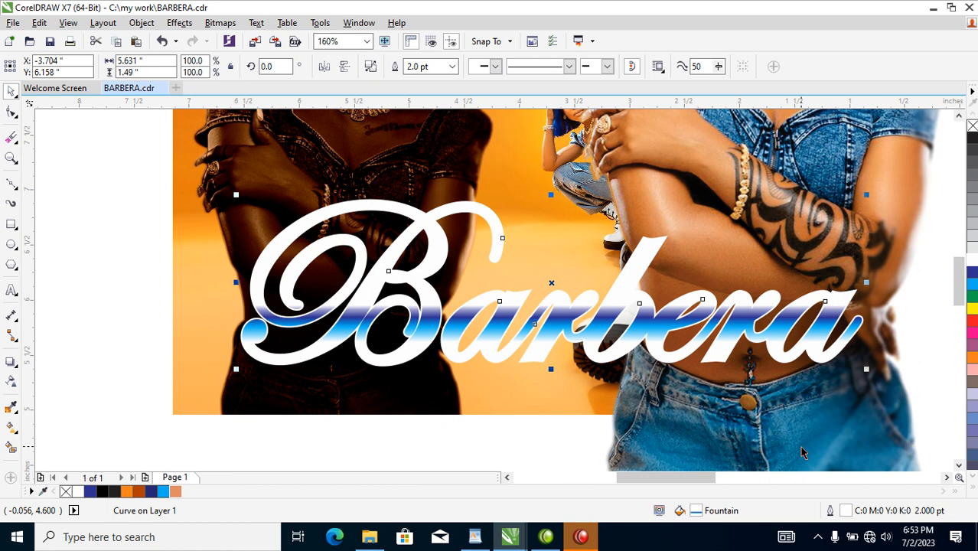
pyautogui.moveTo(422, 334); pyautogui.dragTo(434, 244)
pyautogui.rightClick(434, 243)
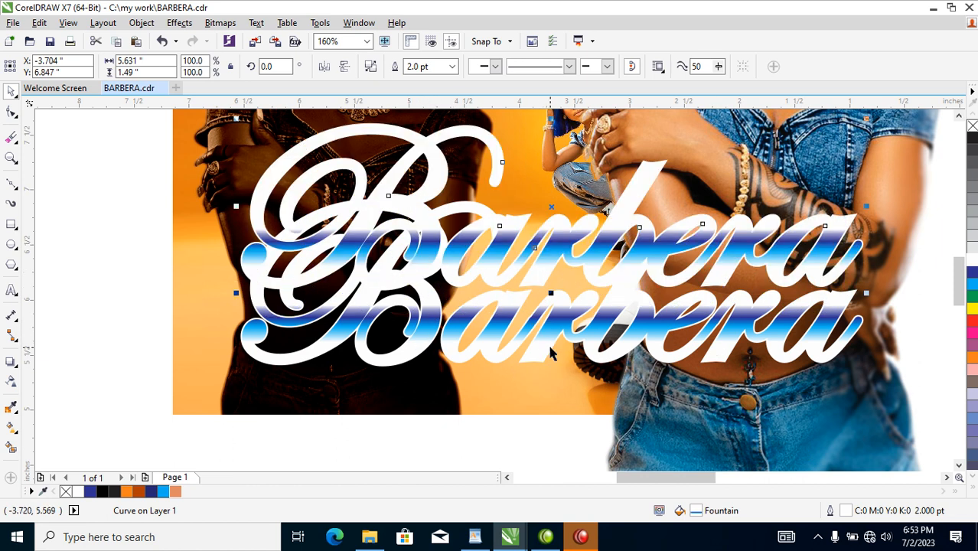
# Step: Change the lower original name to a black fill and a black 4 pt outline (K:100)
pyautogui.click(547, 337)
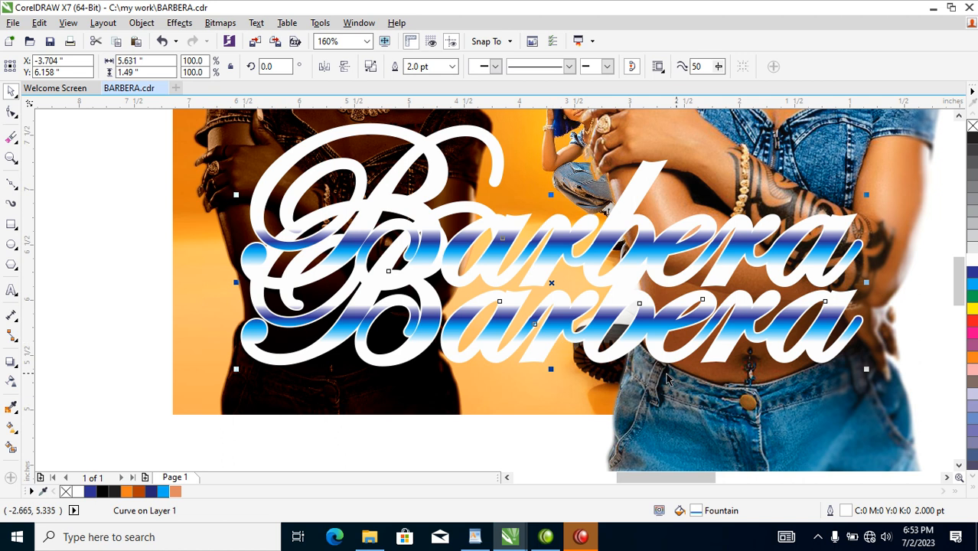
pyautogui.click(972, 140)
pyautogui.rightClick(973, 140)
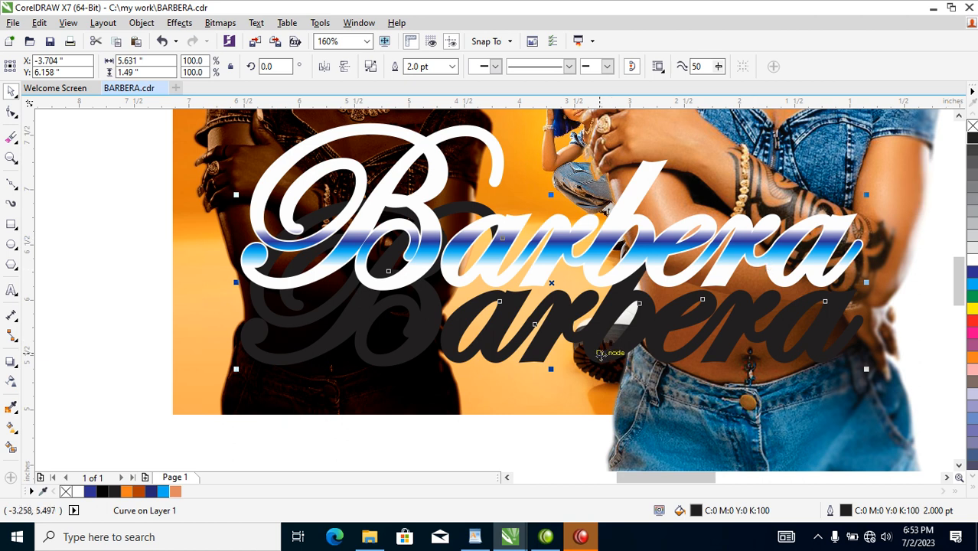
pyautogui.press('F12')
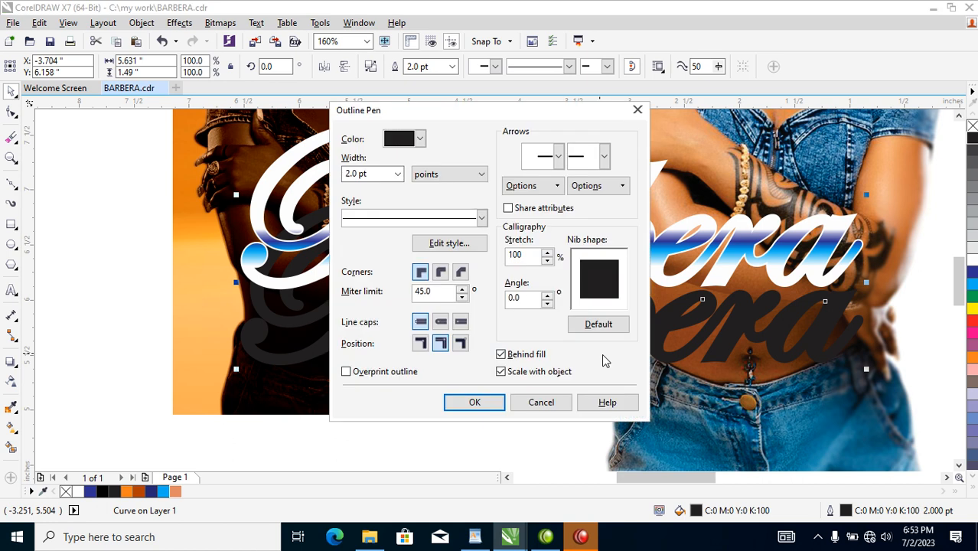
pyautogui.click(377, 175)
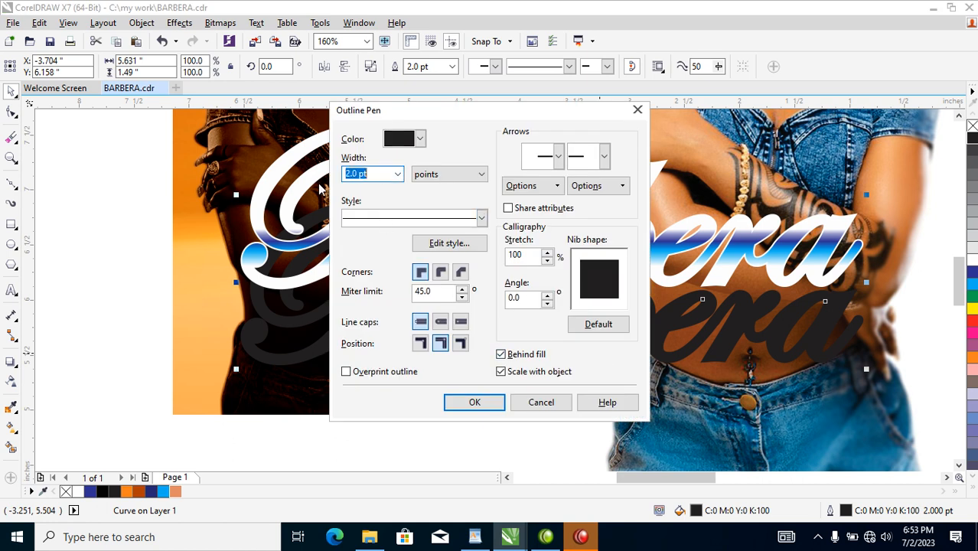
pyautogui.write('4')
pyautogui.press('Return')
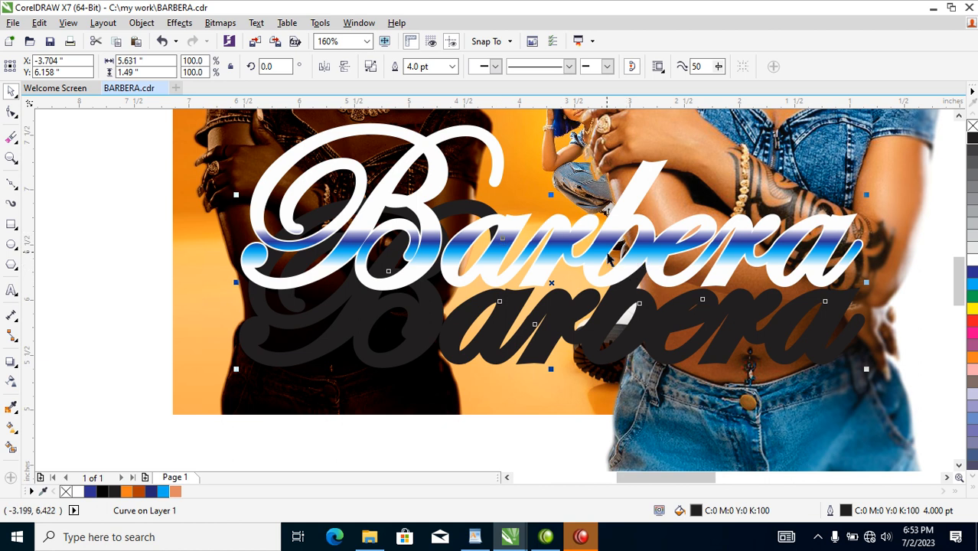
# Step: Align the gradient name to the black name's vertical centre so that it sits directly on top of it
pyautogui.click(610, 260)
pyautogui.keyDown('shift'); pyautogui.click(605, 353); pyautogui.keyUp('shift')
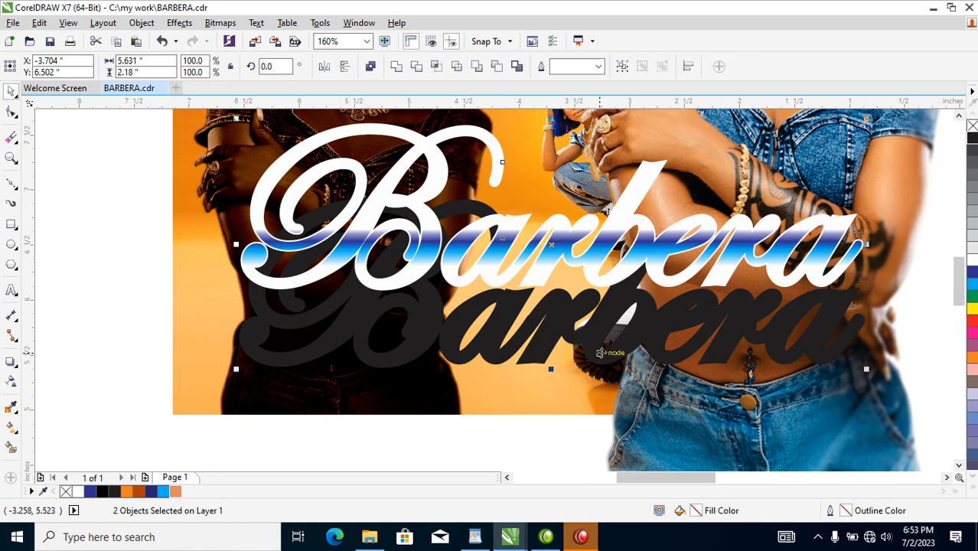
pyautogui.press('e')
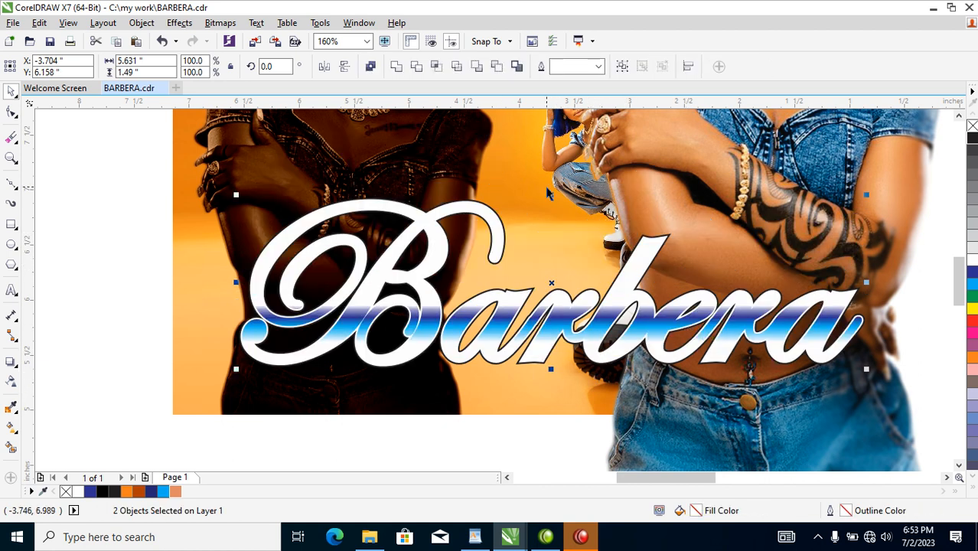
# Step: Set the outline width of the black name behind the gradient name to 7 pt
pyautogui.click(507, 258)
pyautogui.click(503, 251)
pyautogui.keyDown('alt'); pyautogui.click(499, 250); pyautogui.keyUp('alt')
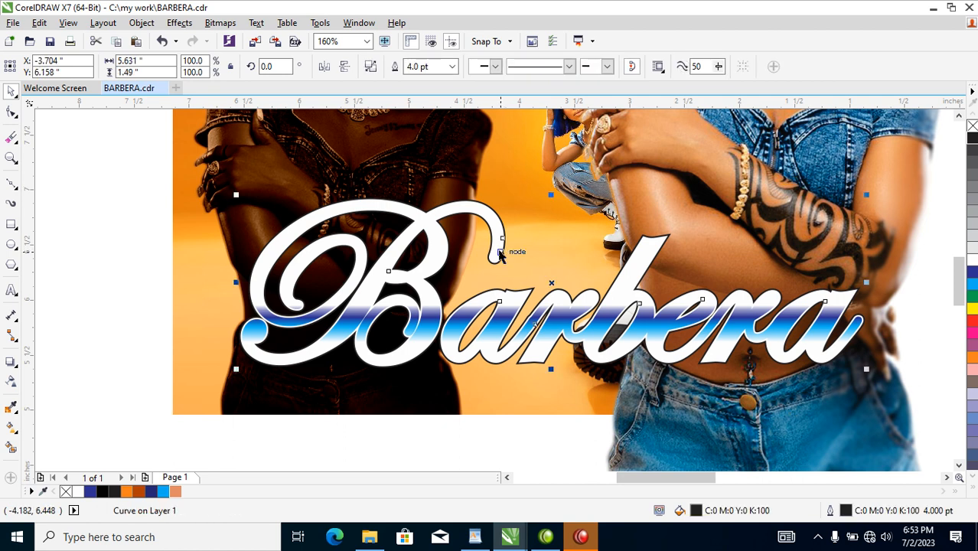
pyautogui.press('F12')
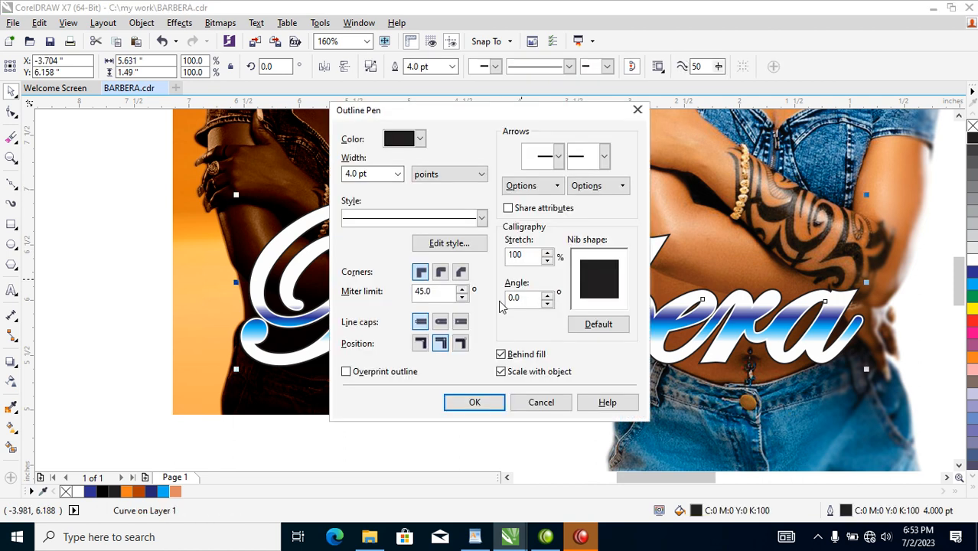
pyautogui.moveTo(370, 174); pyautogui.dragTo(337, 180)
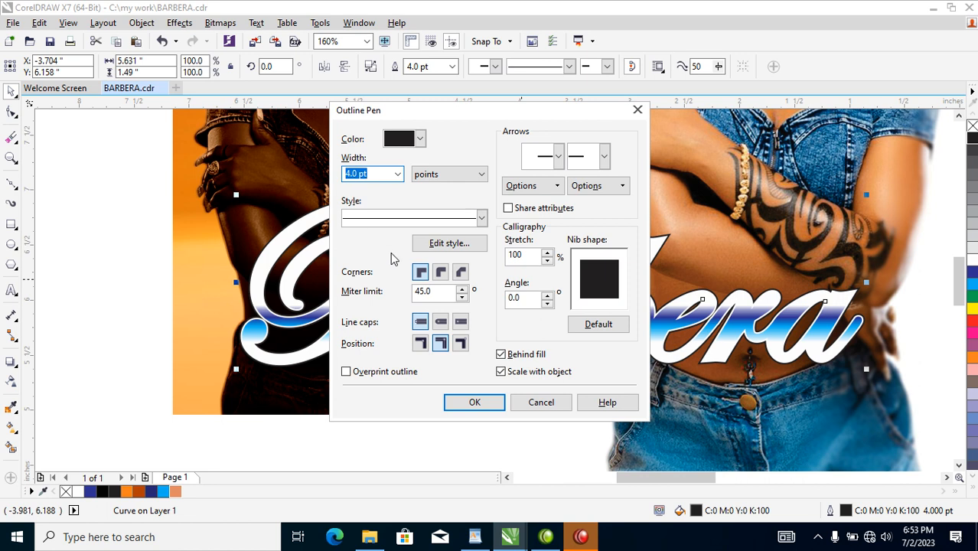
pyautogui.write('7')
pyautogui.press('Return')
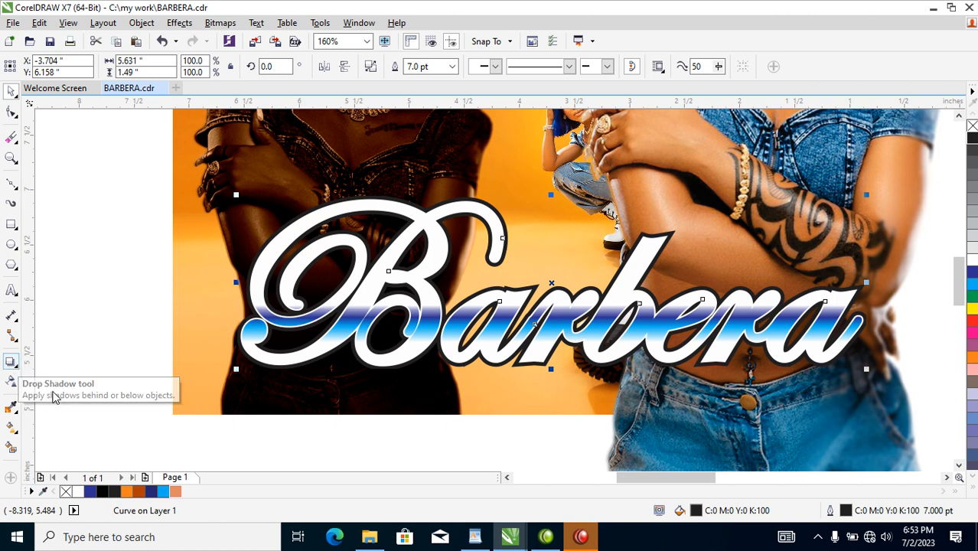
# Step: Add a drop shadow to the black name, offset about 0.03" and -0.091", and colour it C:75 M:68 Y:65 K:90
pyautogui.click(11, 363)
pyautogui.moveTo(551, 283); pyautogui.dragTo(582, 375)
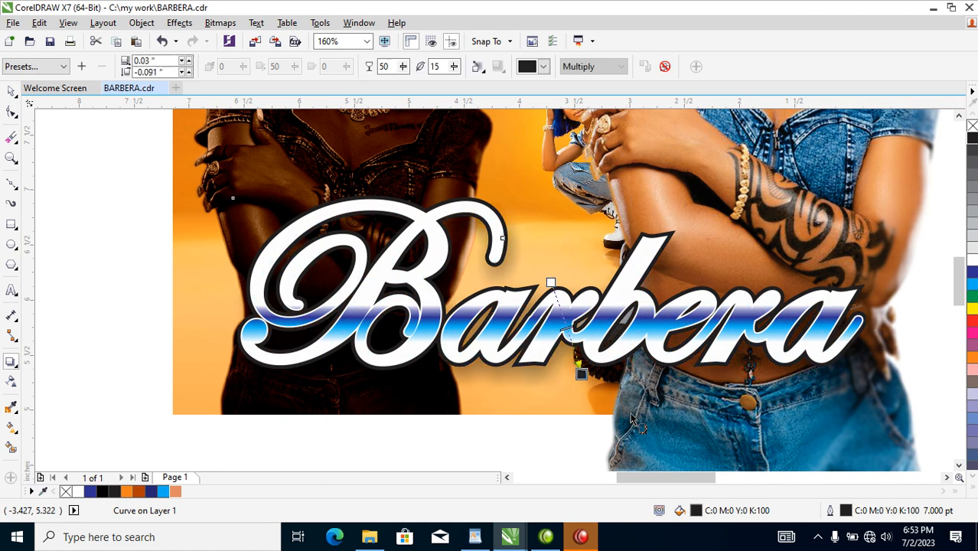
pyautogui.doubleClick(389, 65)
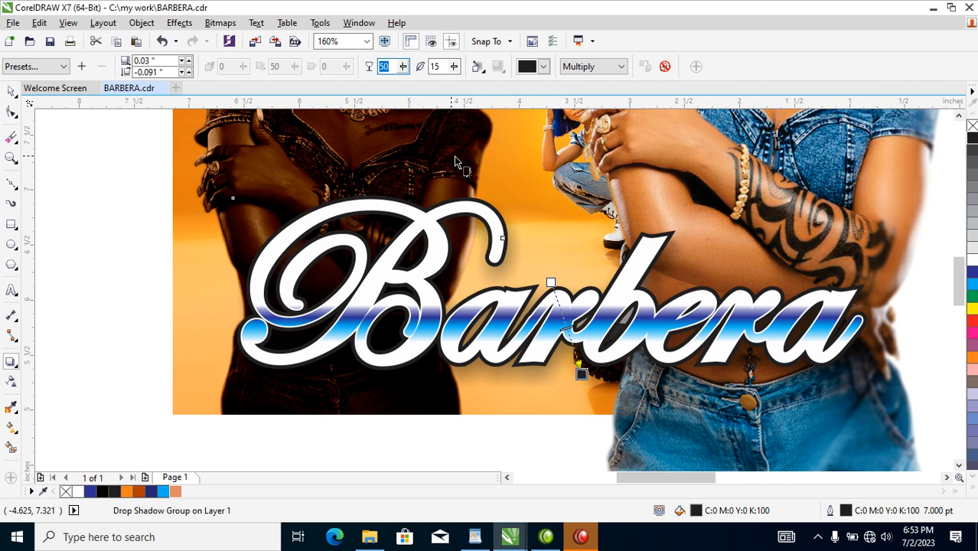
pyautogui.click(544, 67)
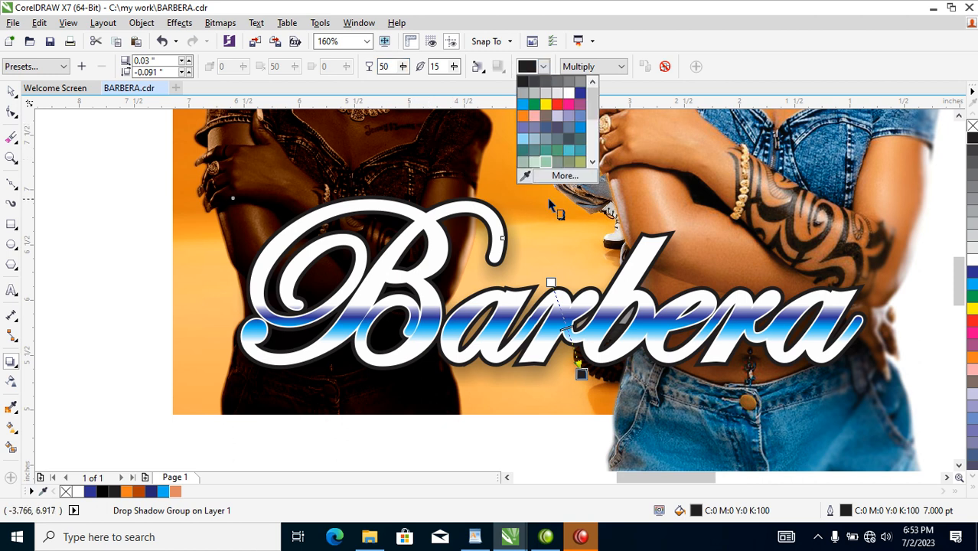
pyautogui.click(571, 181)
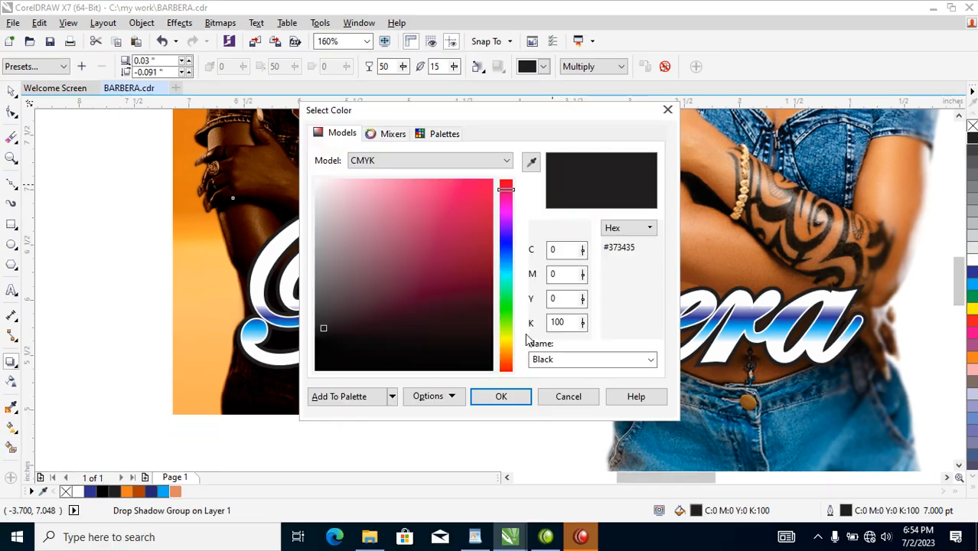
pyautogui.moveTo(324, 332); pyautogui.dragTo(482, 370)
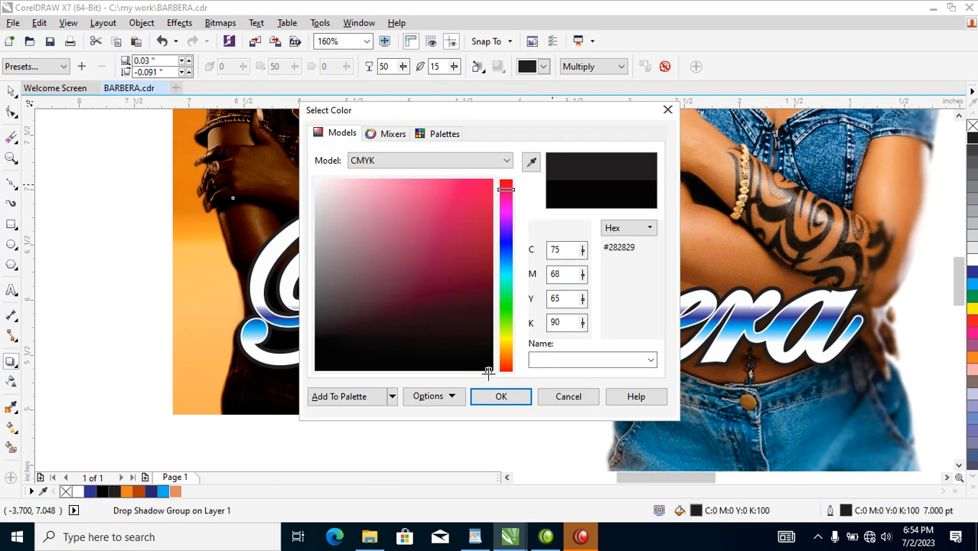
pyautogui.click(501, 397)
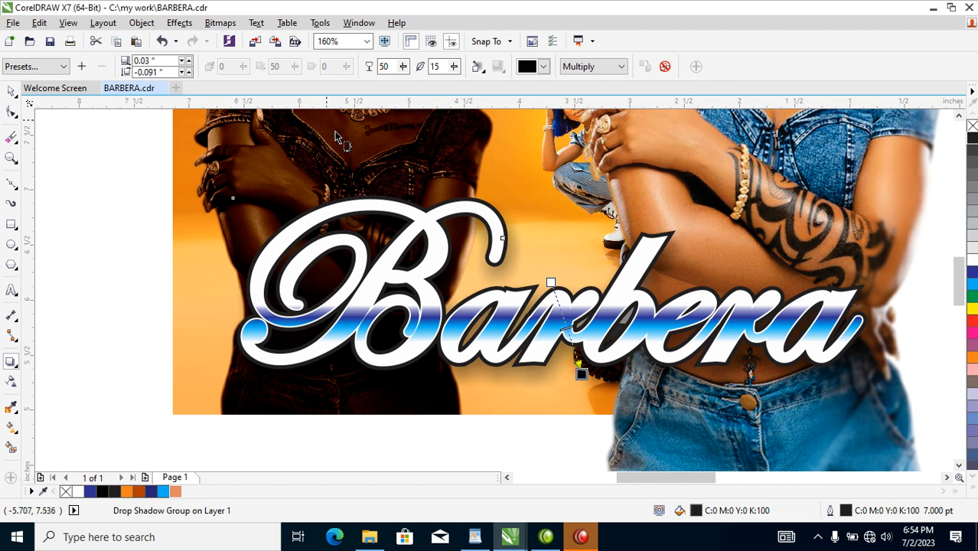
# Step: Set the drop shadow's opacity to 70 and break the drop shadow group apart
pyautogui.moveTo(393, 68); pyautogui.dragTo(370, 71)
pyautogui.write('7')
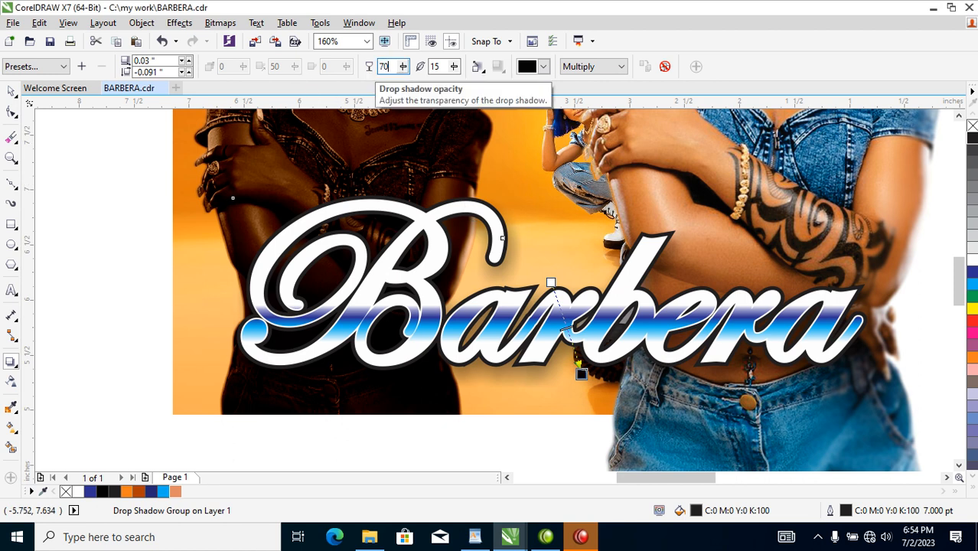
pyautogui.write('0')
pyautogui.press('Return')
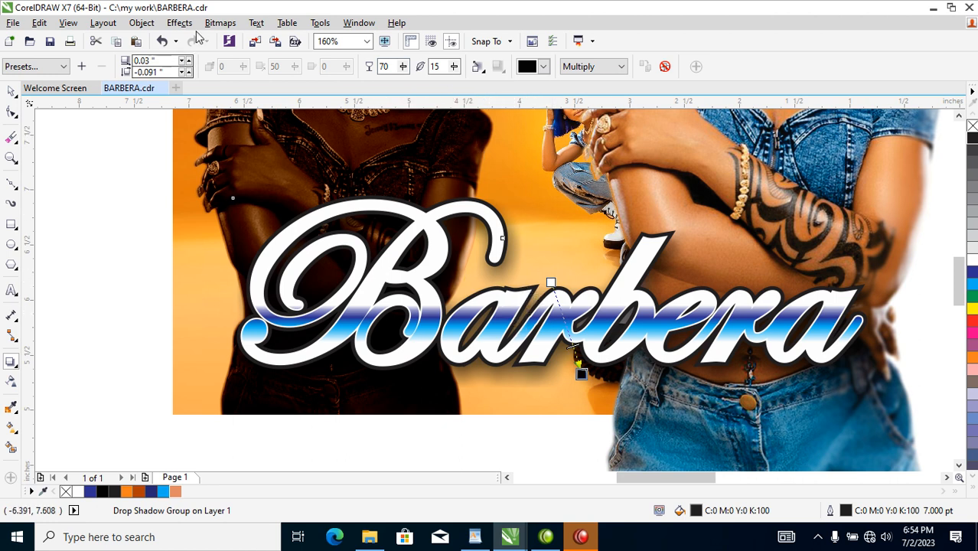
pyautogui.click(142, 23)
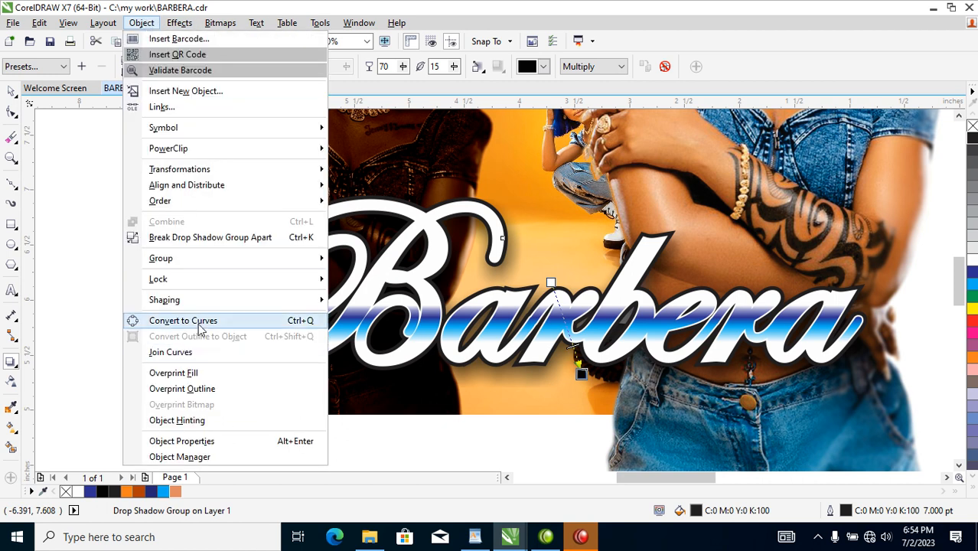
pyautogui.click(215, 238)
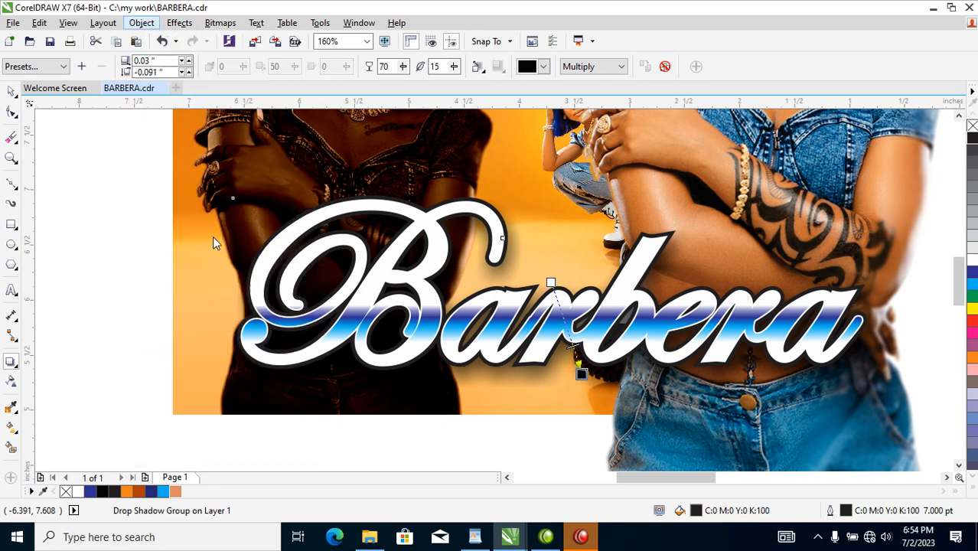
pyautogui.click(123, 288)
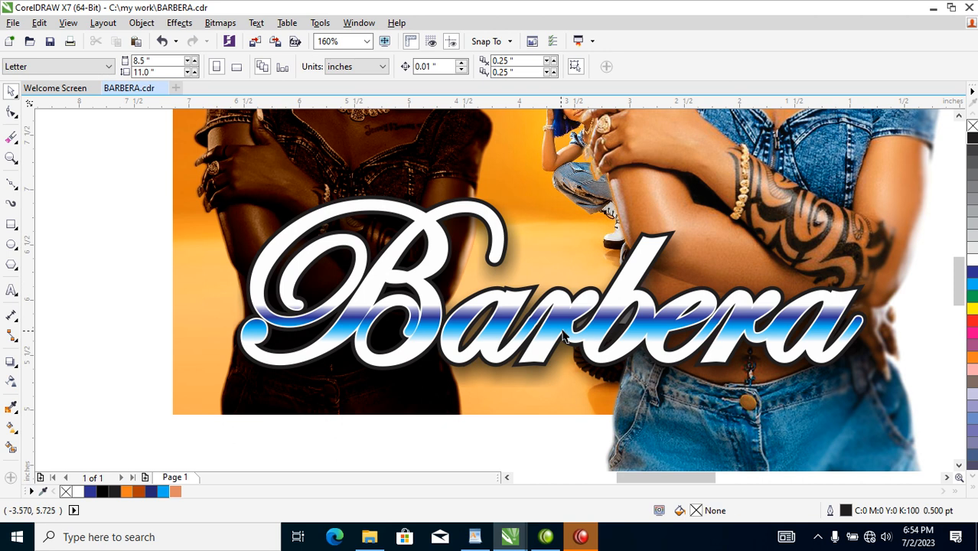
# Step: Add a second drop shadow to the black name, offset about 0.032" and -0.071", with feathering 8 and opacity 100
pyautogui.click(556, 329)
pyautogui.click(557, 334)
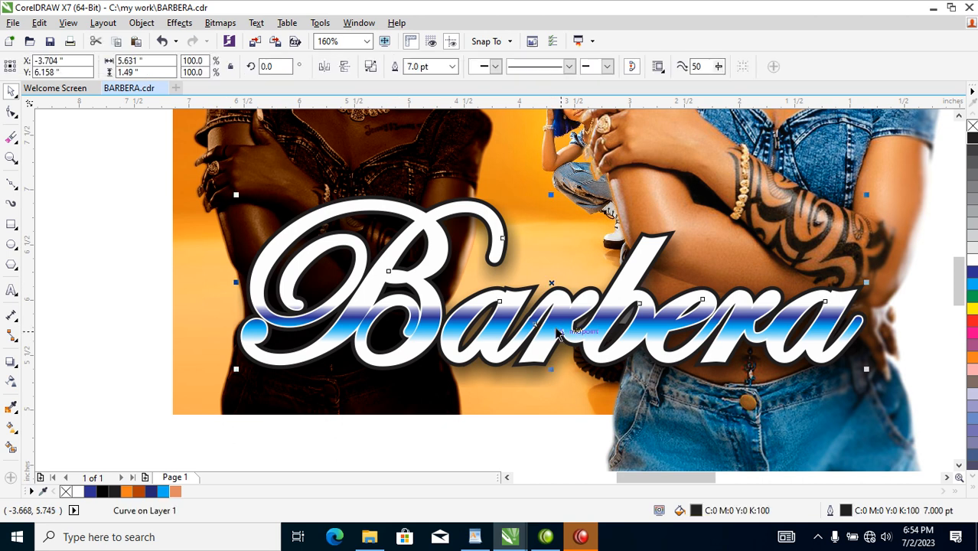
pyautogui.click(12, 363)
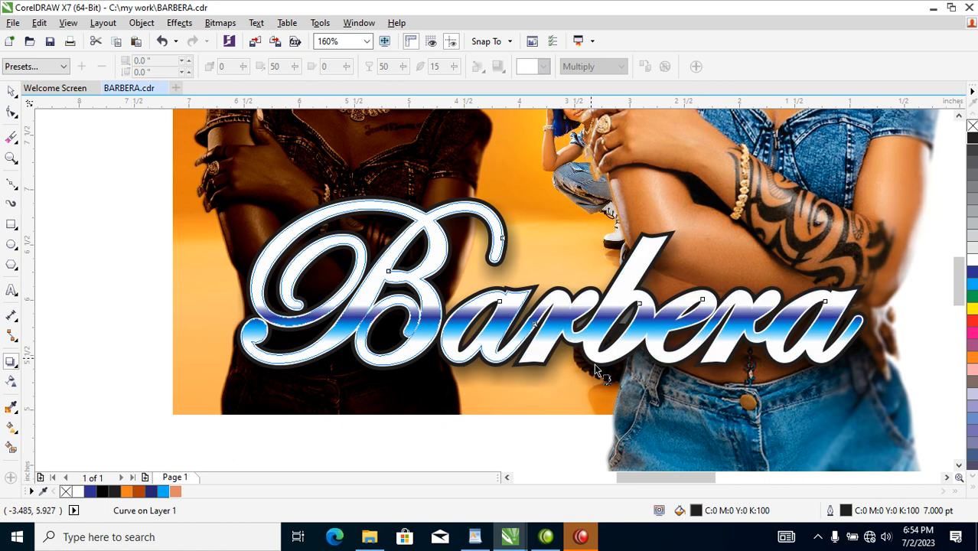
pyautogui.moveTo(595, 373); pyautogui.dragTo(590, 372)
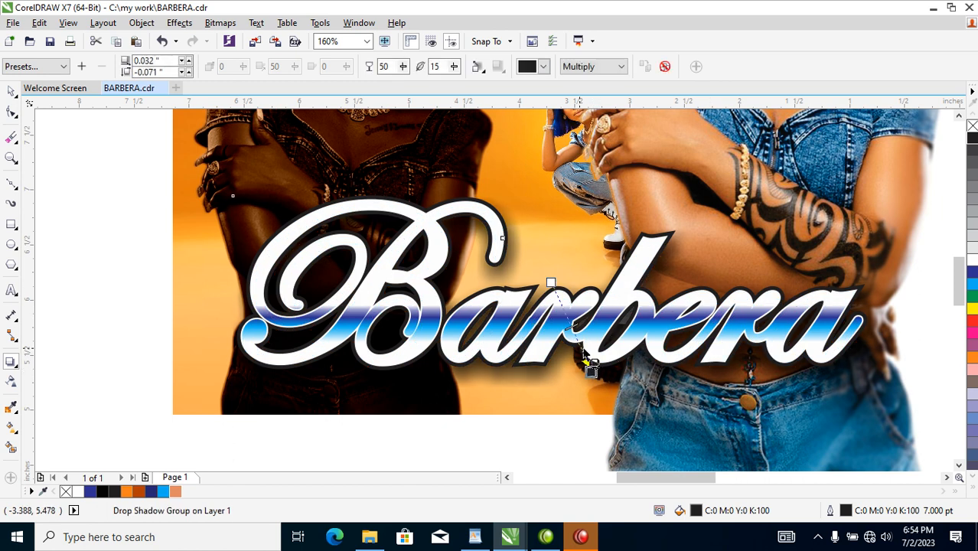
pyautogui.doubleClick(440, 67)
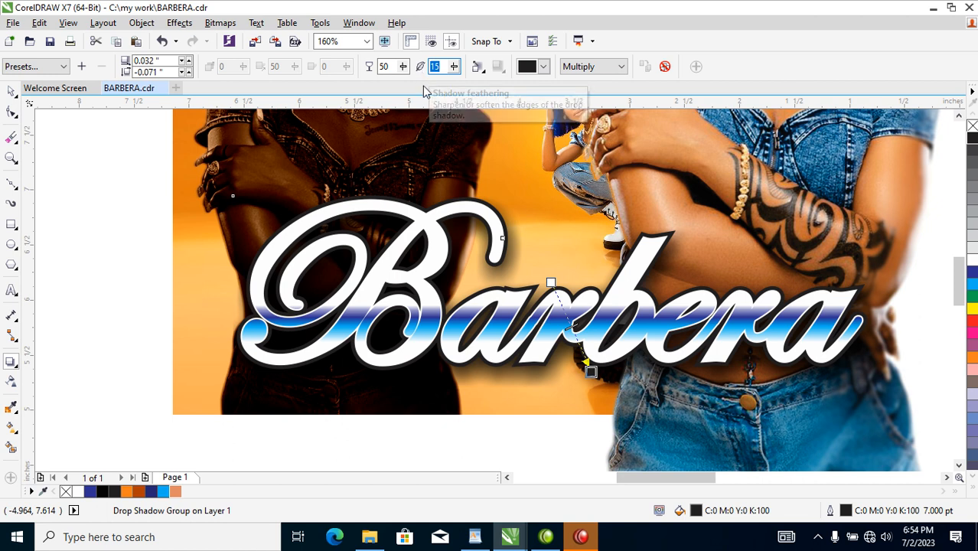
pyautogui.write('8')
pyautogui.press('Return')
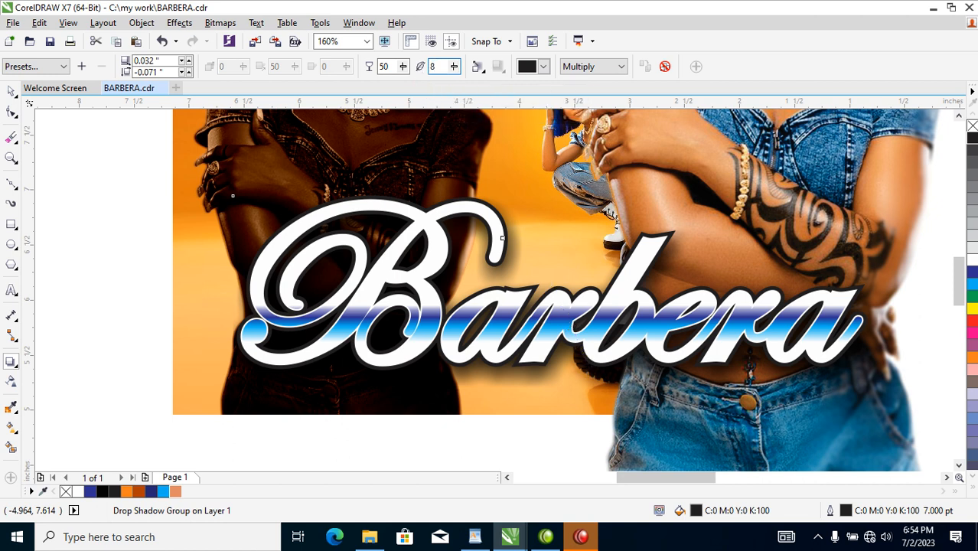
pyautogui.doubleClick(391, 67)
pyautogui.write('100')
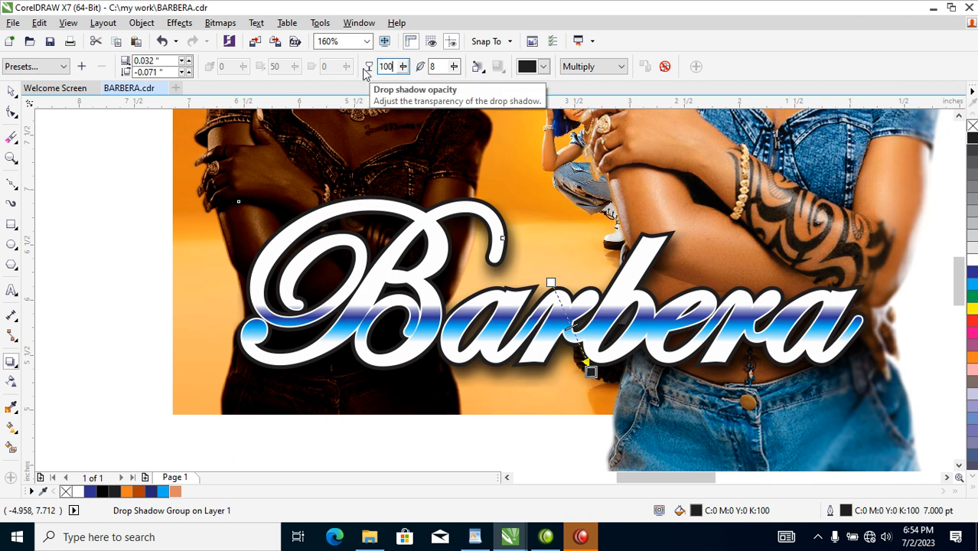
pyautogui.press('Return')
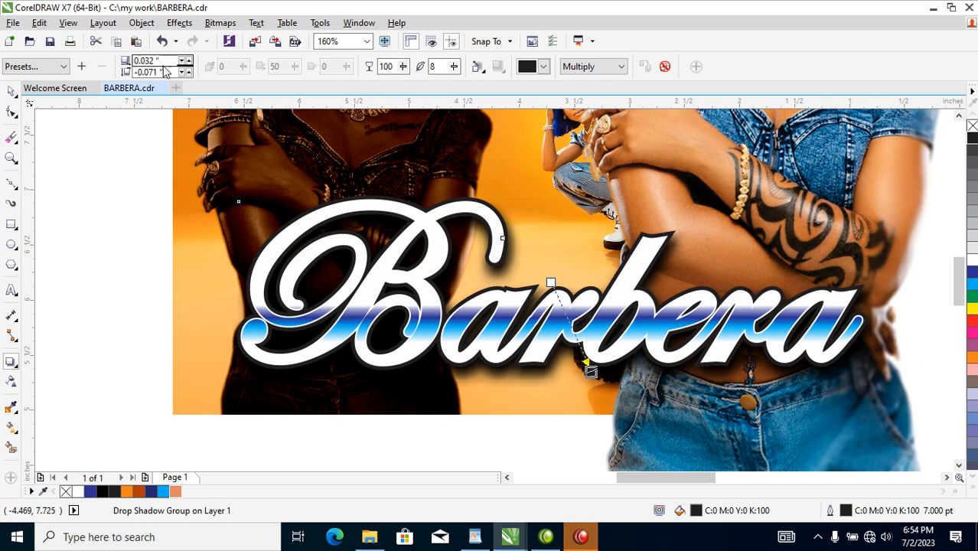
# Step: Break the second drop shadow group apart and group the gradient name, black name and both shadows together
pyautogui.click(141, 23)
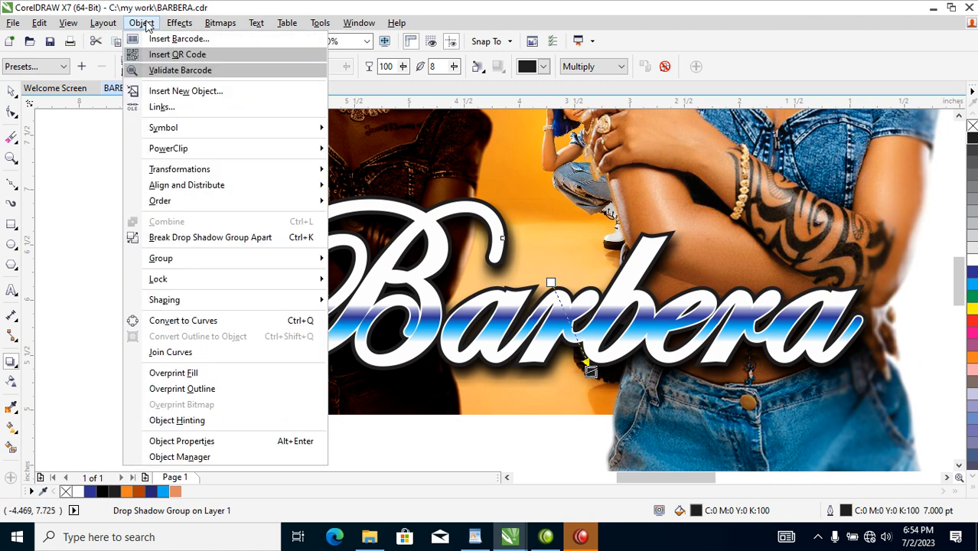
pyautogui.click(214, 239)
pyautogui.scroll(-4, 537, 343)
pyautogui.press('F2')
pyautogui.moveTo(338, 231); pyautogui.dragTo(765, 414)
pyautogui.moveTo(261, 232); pyautogui.dragTo(665, 387)
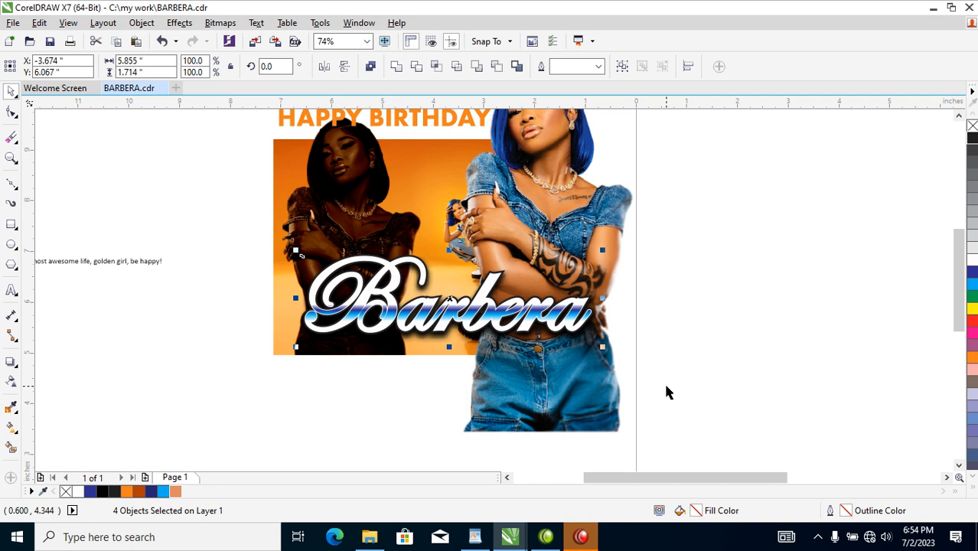
pyautogui.hotkey('ctrl', 'g')
# Step: Move the one-line birthday wish text from outside the design to just below the orange background
pyautogui.scroll(-2, 522, 297)
pyautogui.press('F2')
pyautogui.moveTo(261, 230); pyautogui.dragTo(567, 362)
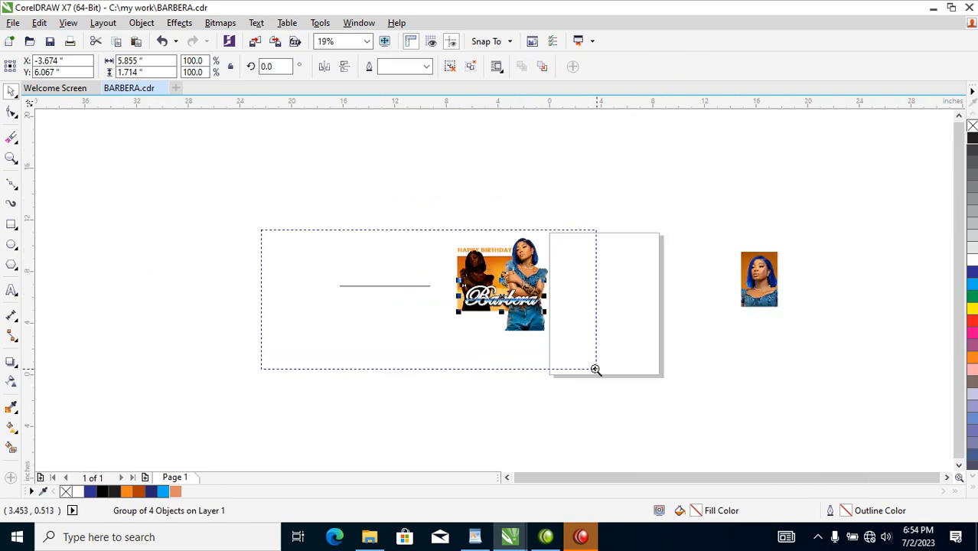
pyautogui.moveTo(510, 342); pyautogui.dragTo(510, 344)
pyautogui.moveTo(331, 290); pyautogui.dragTo(566, 345)
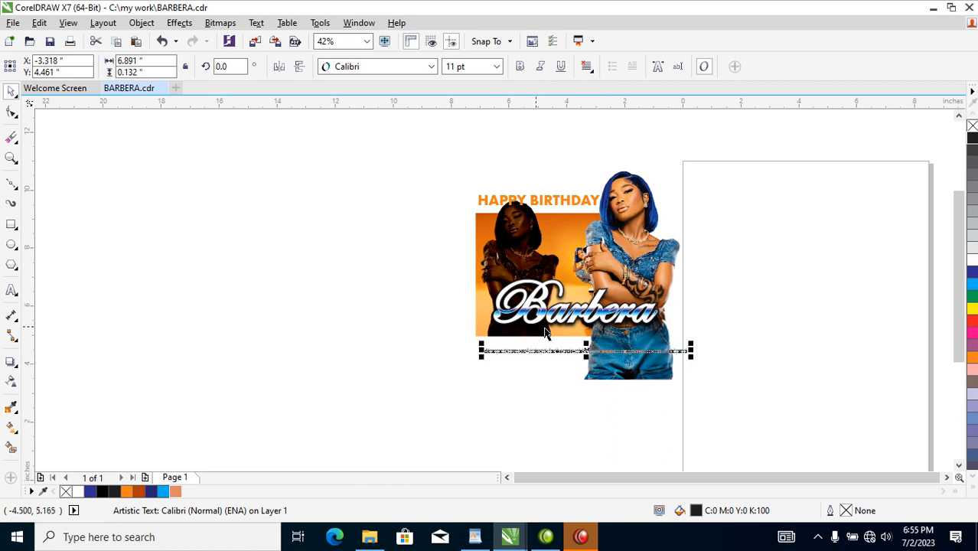
# Step: Set the birthday wish in bold FuturaTEE and move it up so it starts at the orange background's left edge
pyautogui.press('F2')
pyautogui.moveTo(410, 299); pyautogui.dragTo(719, 398)
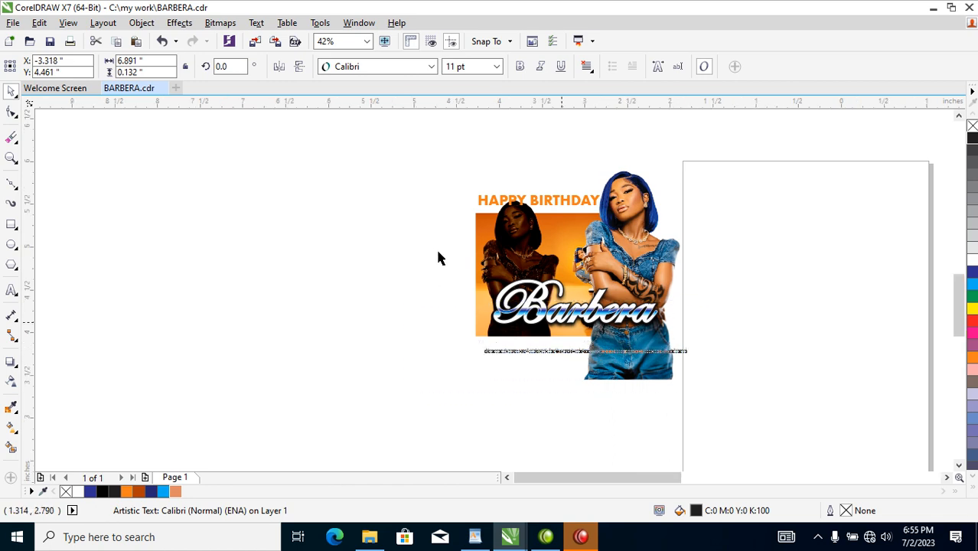
pyautogui.click(431, 67)
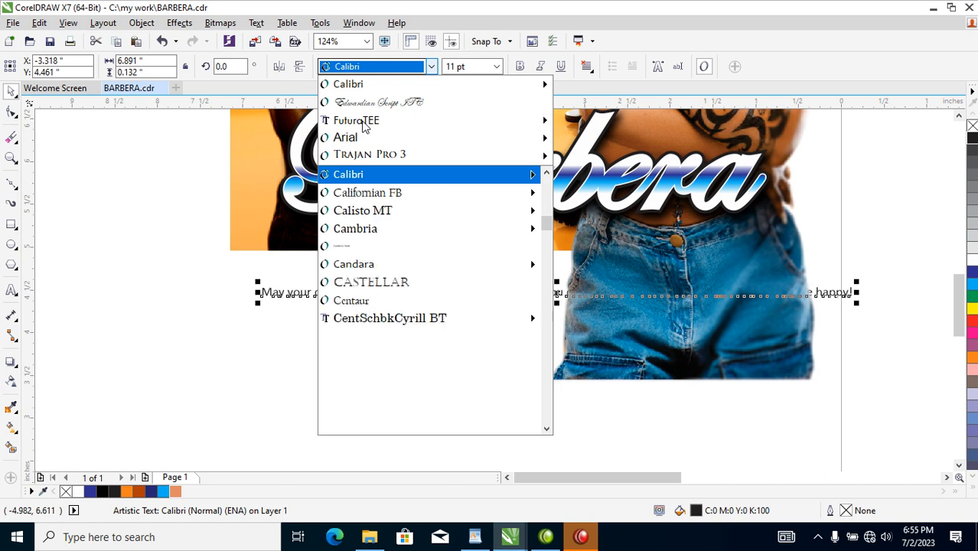
pyautogui.click(365, 126)
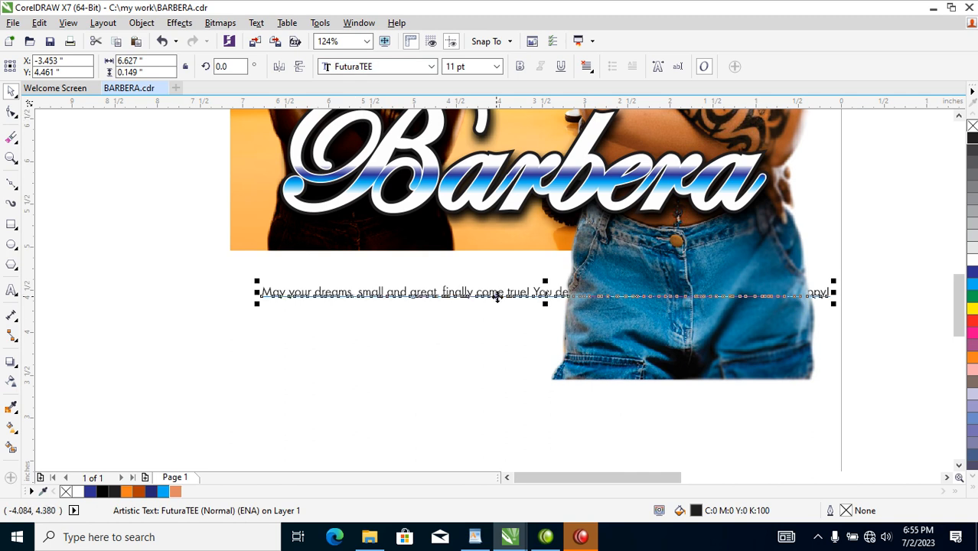
pyautogui.moveTo(515, 295); pyautogui.dragTo(492, 279)
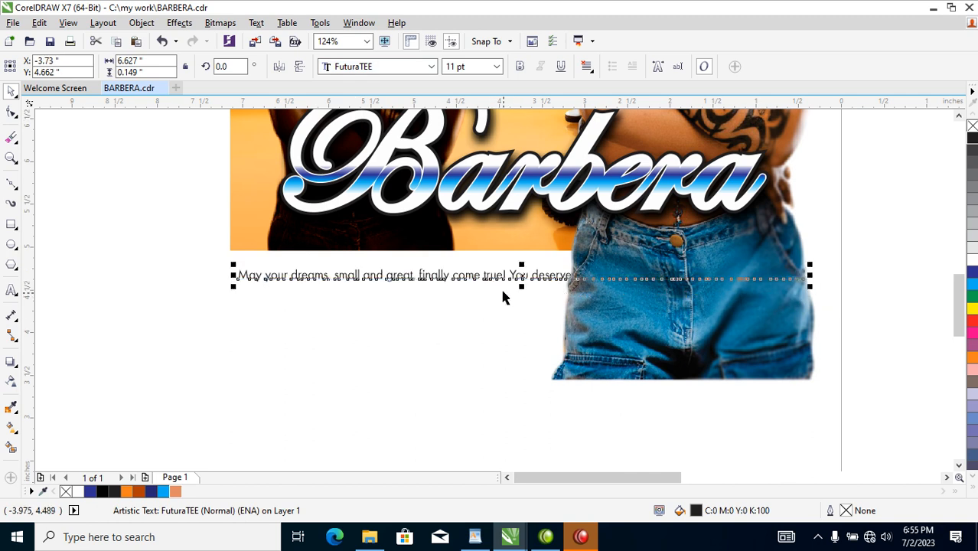
pyautogui.click(519, 68)
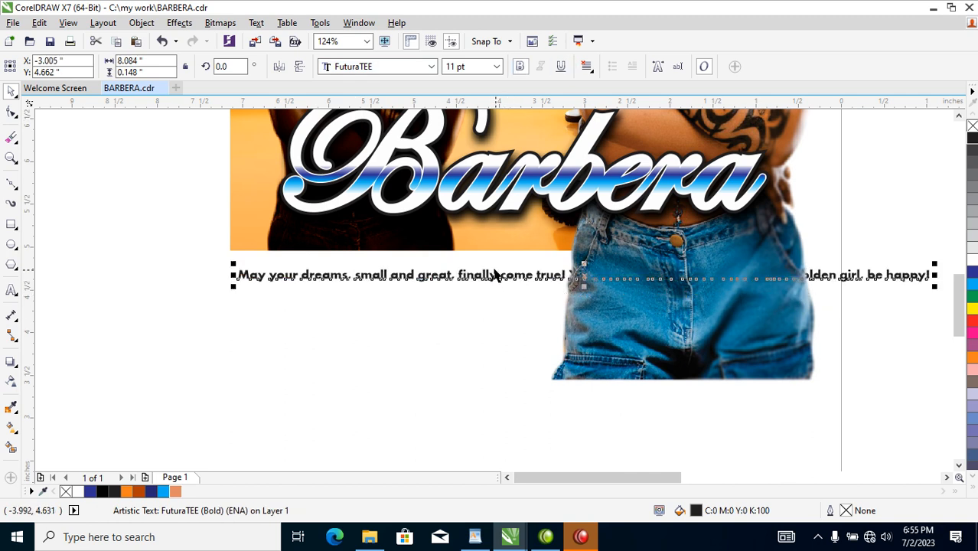
# Step: Split the birthday wish into four lines before "finally", "awesome" and "be happy!", and scale the text up to about 14.7 pt
pyautogui.doubleClick(459, 275)
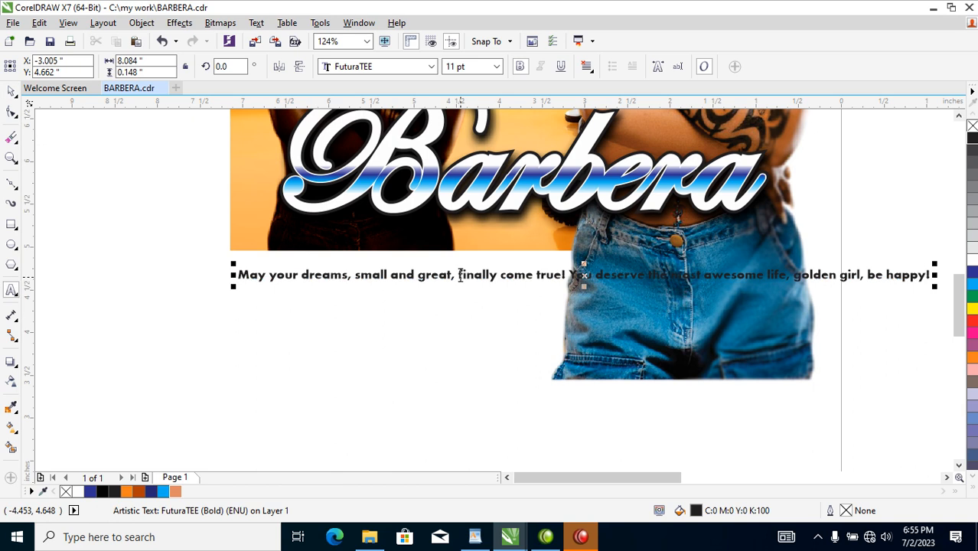
pyautogui.press('Return')
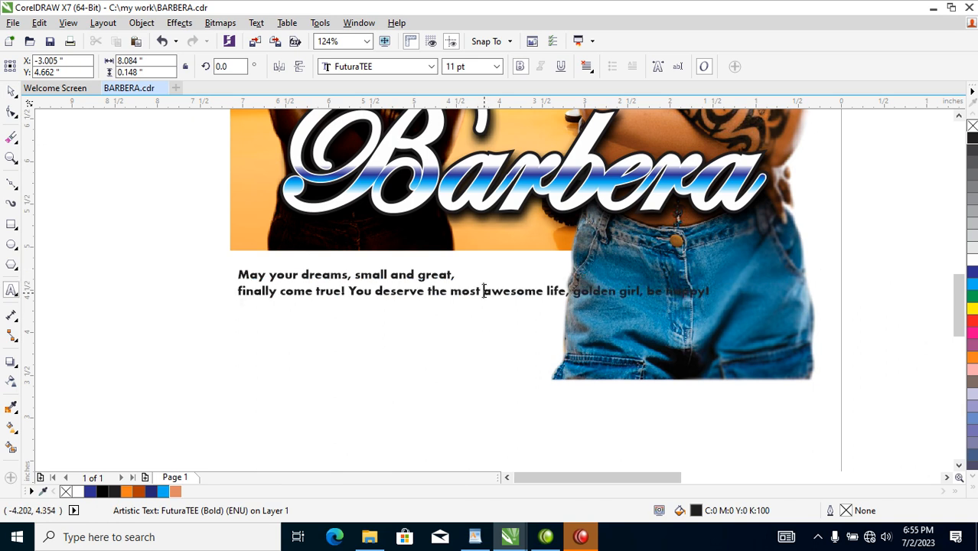
pyautogui.press('Return')
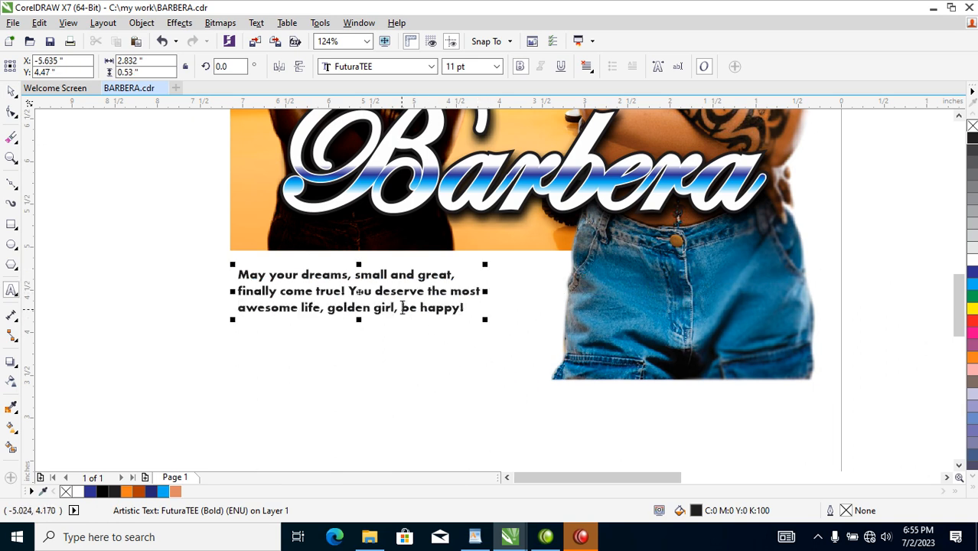
pyautogui.click(401, 307)
pyautogui.press('Return')
pyautogui.hotkey('ctrl', 'space')
pyautogui.moveTo(485, 338); pyautogui.dragTo(566, 385)
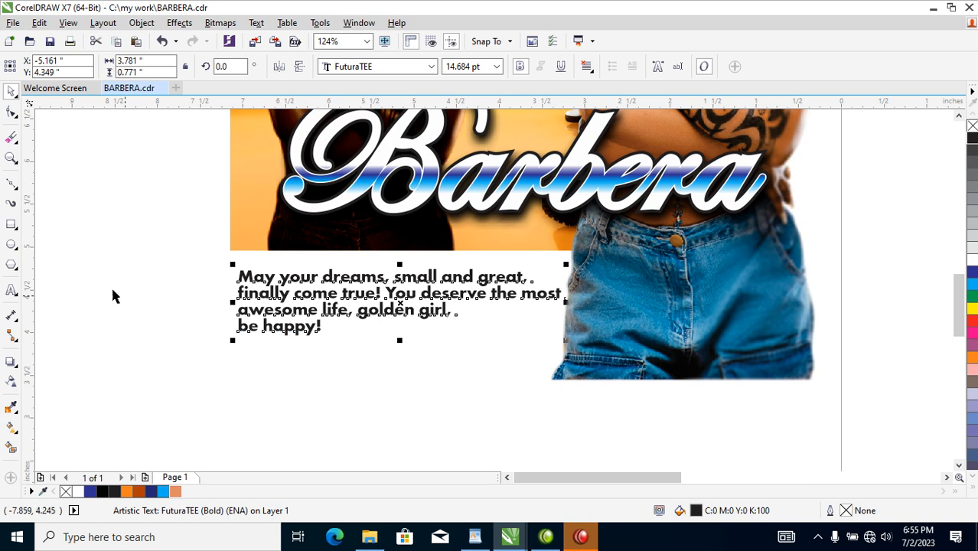
# Step: Increase the birthday wish's line spacing until the text block is about 1 inch high, and align it with the orange background's left edge
pyautogui.click(12, 112)
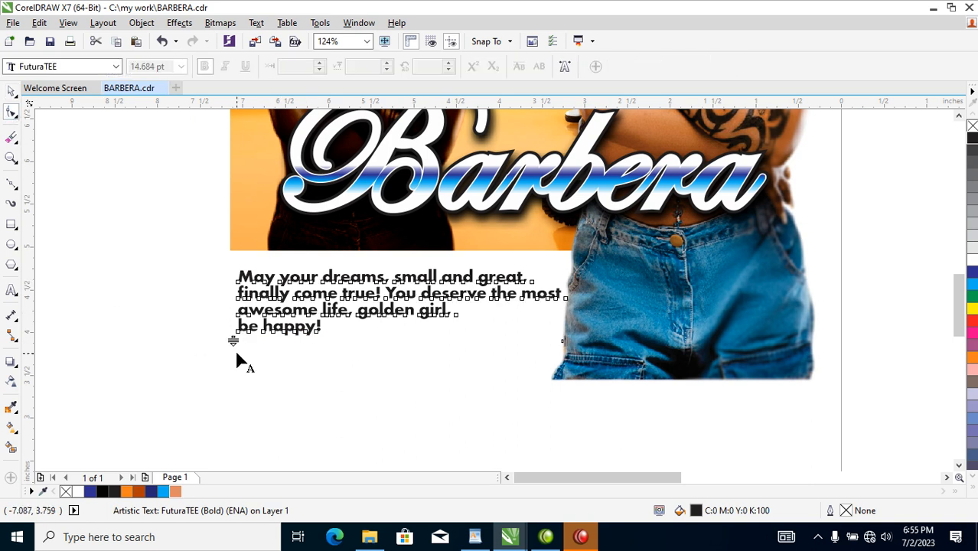
pyautogui.moveTo(232, 341); pyautogui.dragTo(233, 359)
pyautogui.press('space')
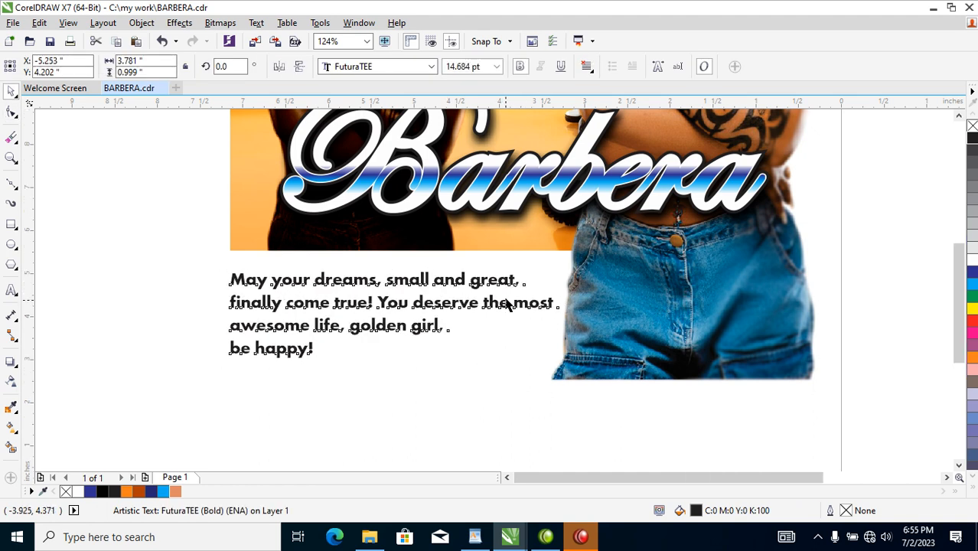
# Step: Draw a rectangle about 8.05 by 7.92 inches around the birthday design
pyautogui.scroll(-4, 529, 248)
pyautogui.scroll(-1, 528, 244)
pyautogui.press('F2')
pyautogui.moveTo(425, 173); pyautogui.dragTo(649, 311)
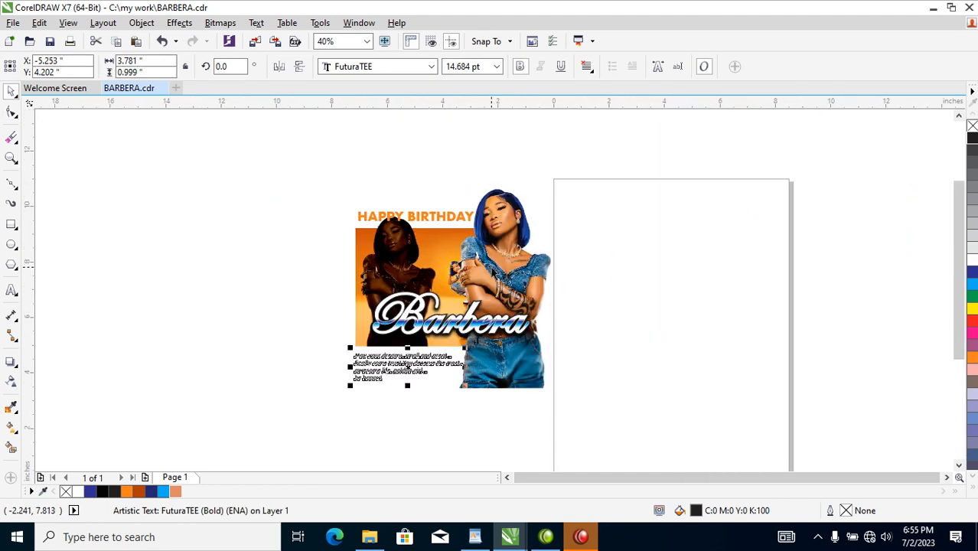
pyautogui.click(12, 225)
pyautogui.moveTo(319, 176); pyautogui.dragTo(541, 396)
pyautogui.press('space')
# Step: Fill the large rectangle white, send it behind the design and remove its outline
pyautogui.click(972, 263)
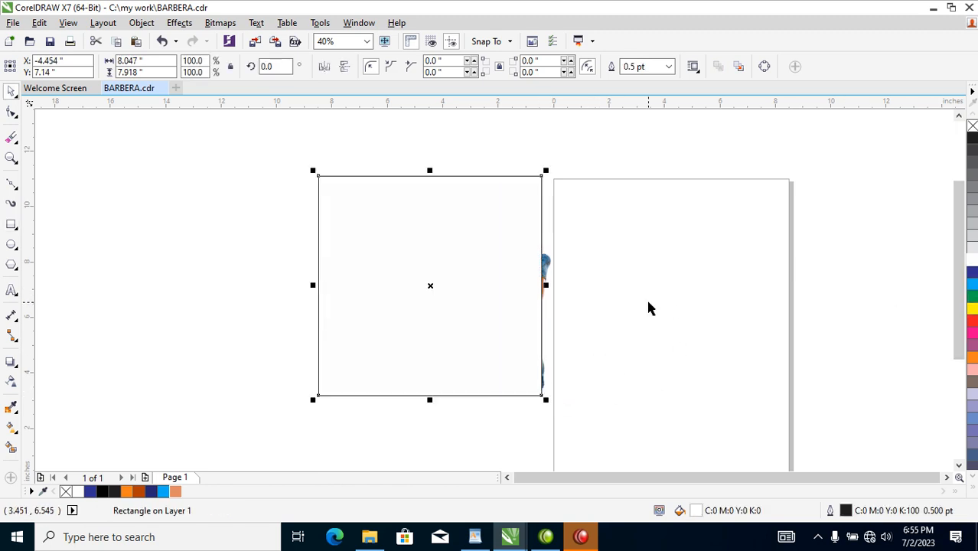
pyautogui.hotkey('shift', 'pagedown')
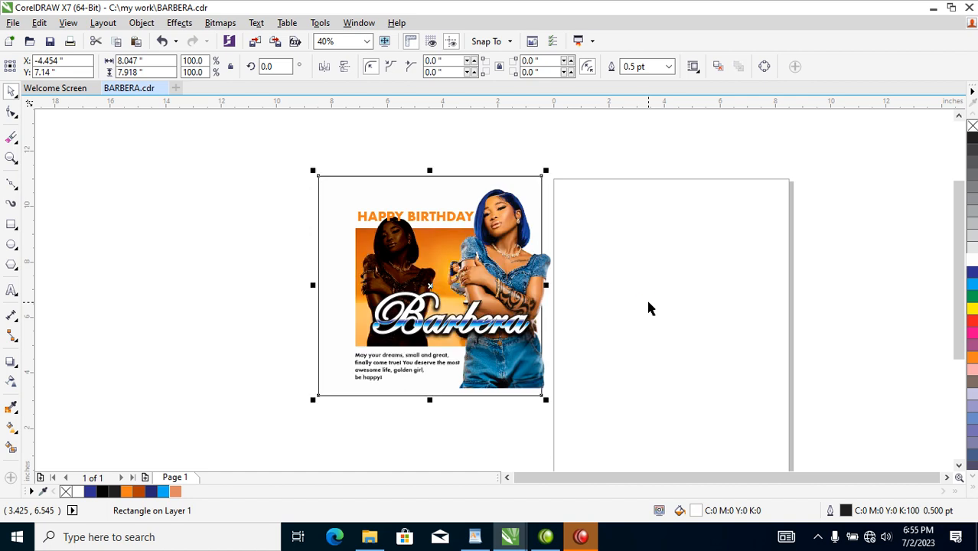
pyautogui.rightClick(972, 124)
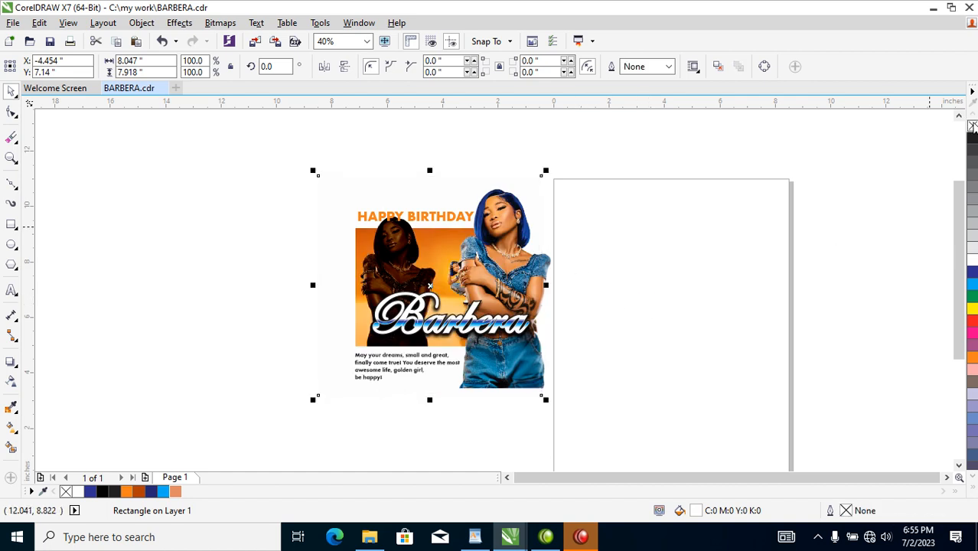
# Step: Add a drop shadow with opacity 50 and feathering 15 to the white rectangle, and break the shadow group apart
pyautogui.click(10, 364)
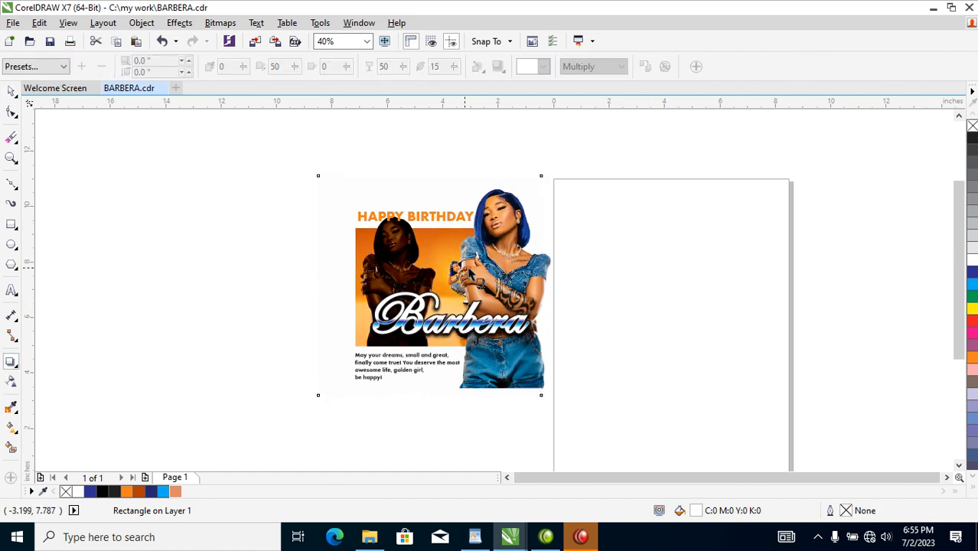
pyautogui.moveTo(444, 262); pyautogui.dragTo(455, 309)
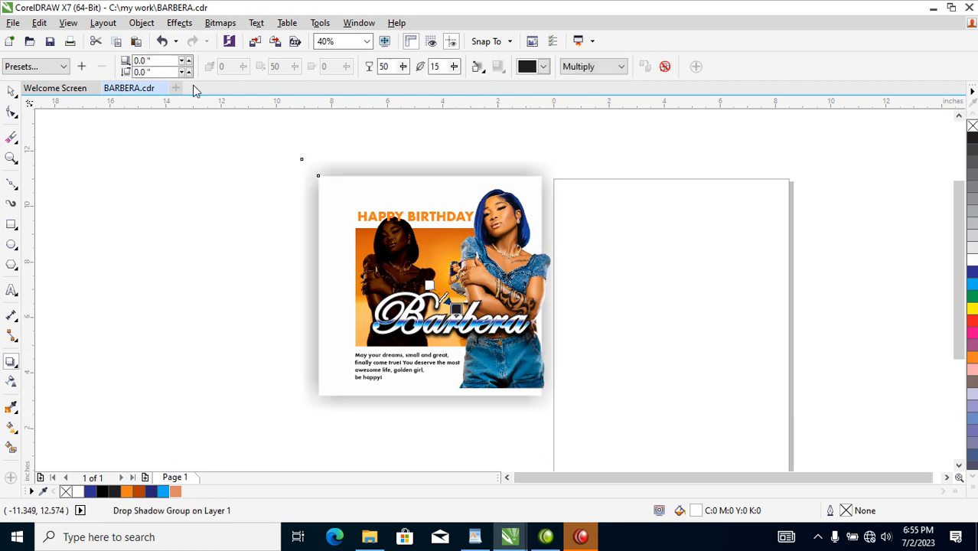
pyautogui.click(143, 24)
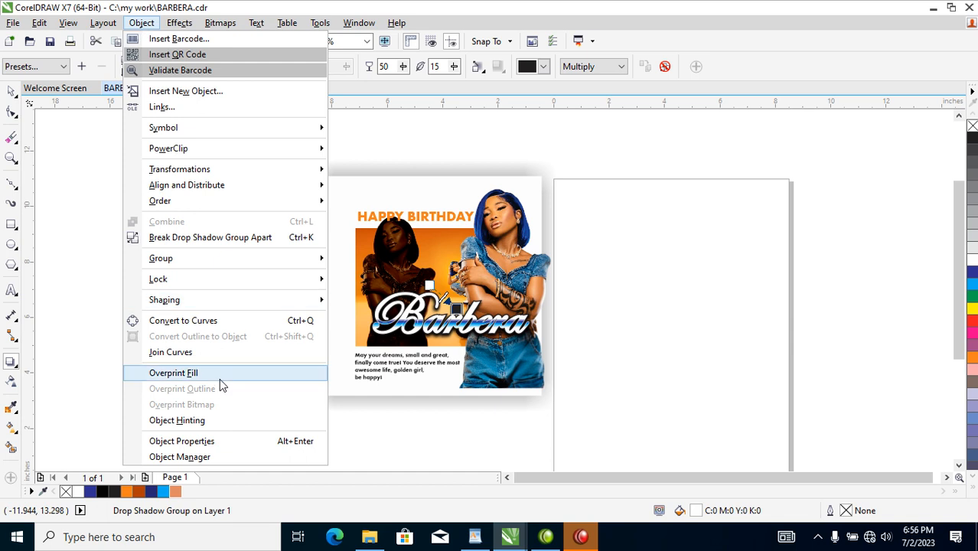
pyautogui.click(204, 238)
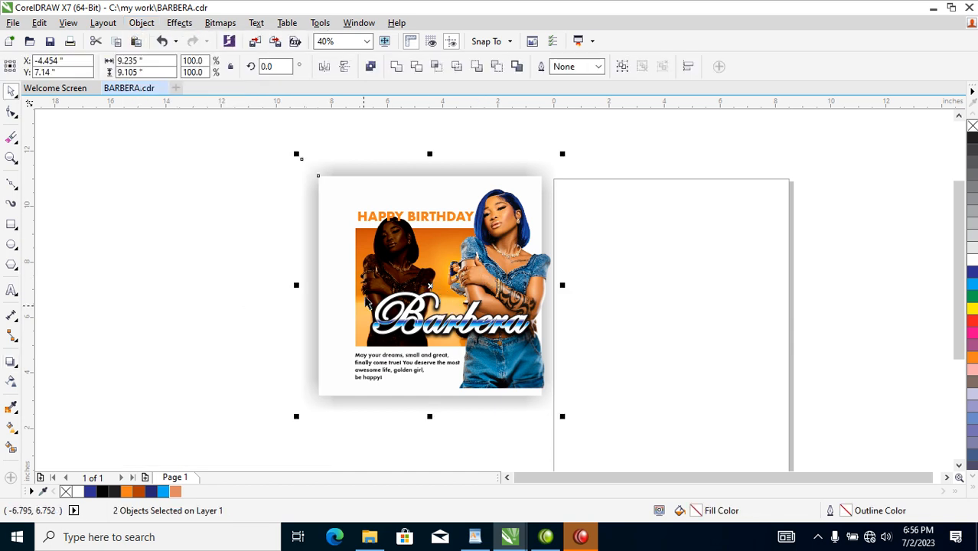
pyautogui.click(626, 253)
# Step: Scale the woman's cutout up to about 103.3% so that it reaches the white rectangle's bottom edge
pyautogui.click(540, 277)
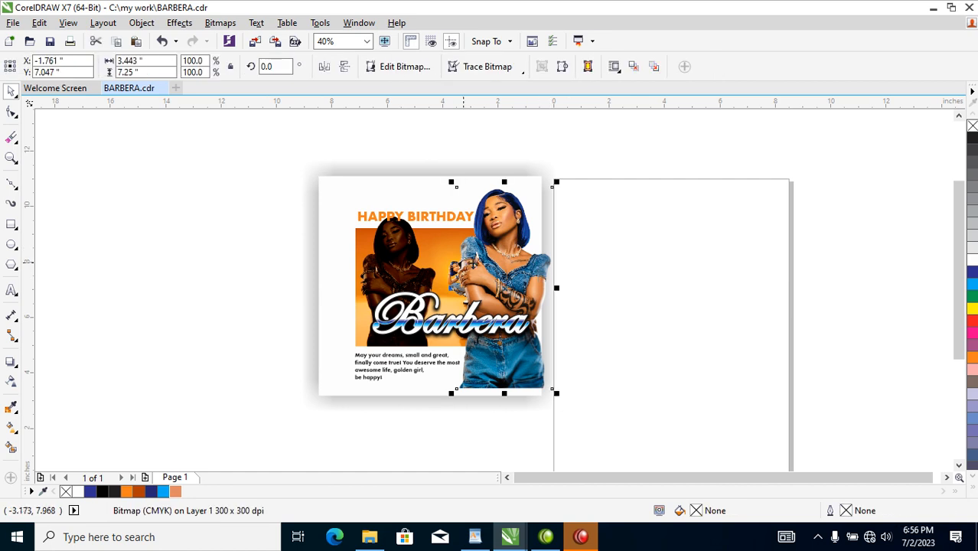
pyautogui.press('F2')
pyautogui.moveTo(246, 179); pyautogui.dragTo(699, 404)
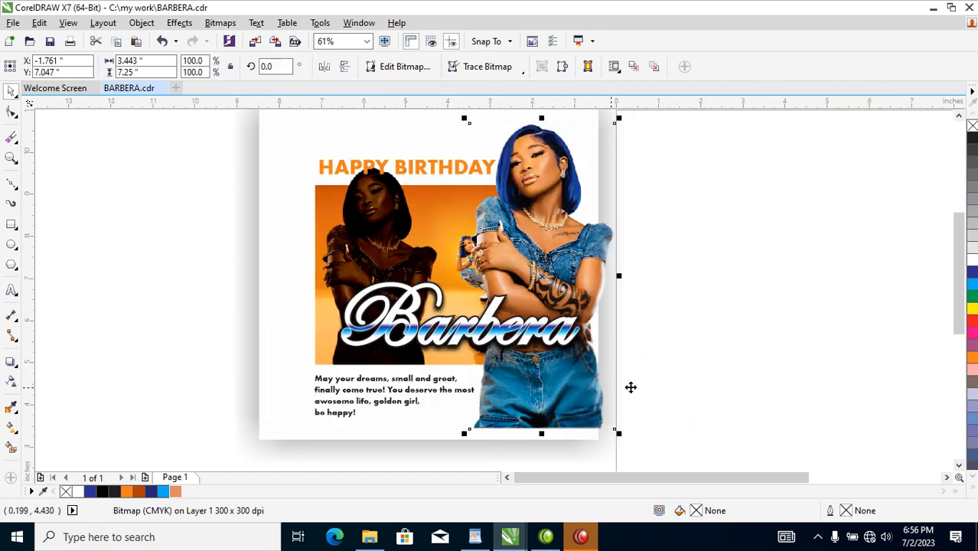
pyautogui.moveTo(463, 430); pyautogui.dragTo(450, 450)
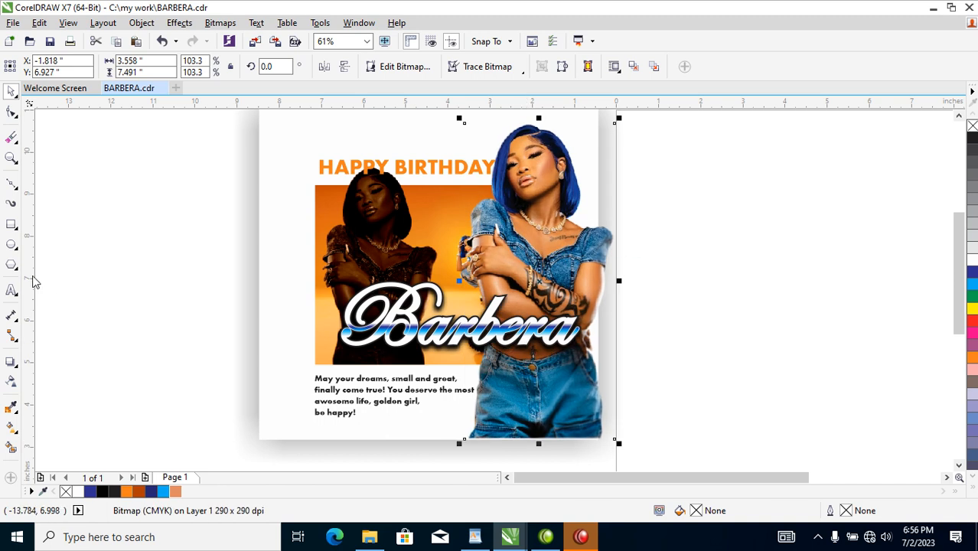
# Step: Crop the right side of the woman's cutout to the white rectangle's right edge by moving its two right nodes
pyautogui.click(10, 112)
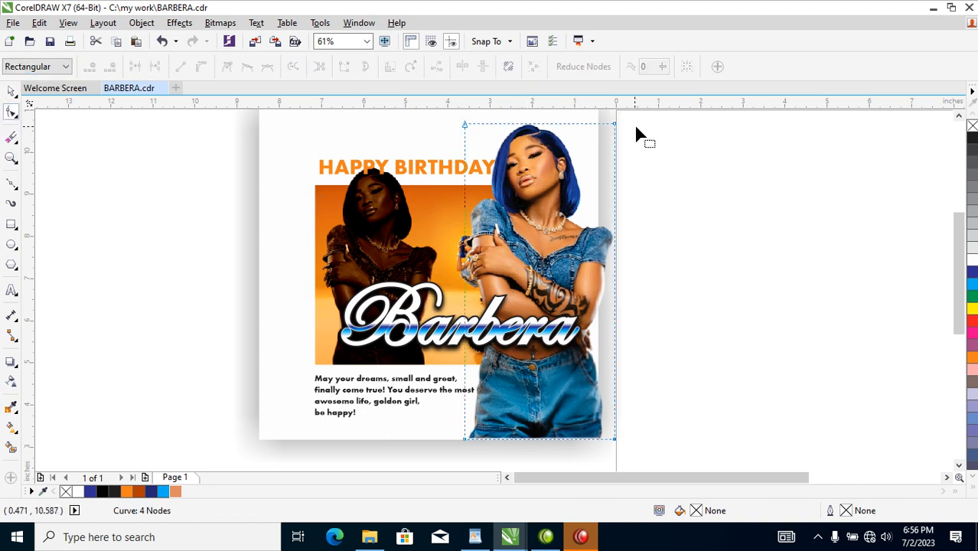
pyautogui.moveTo(612, 119); pyautogui.dragTo(599, 442)
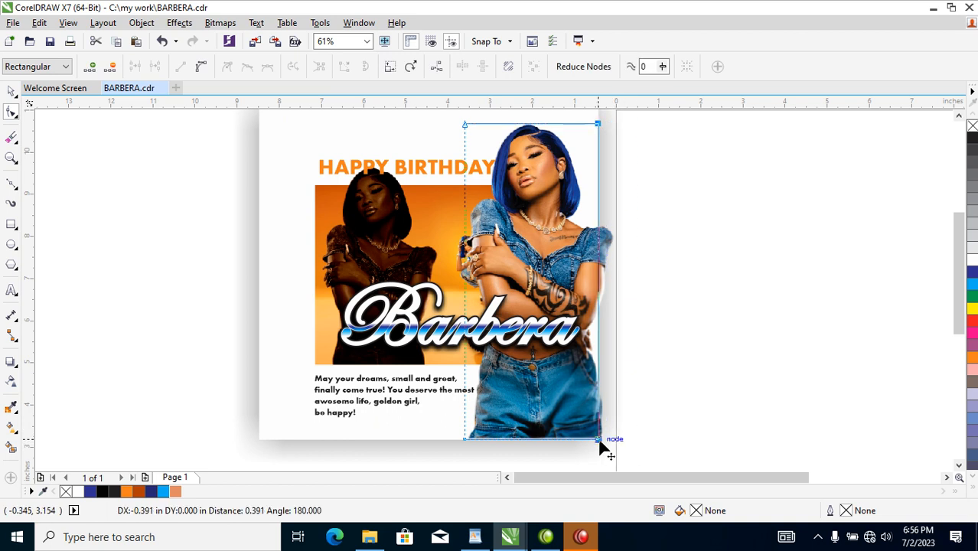
pyautogui.press('space')
# Step: Select the HAPPY BIRTHDAY heading above the orange background
pyautogui.scroll(-4, 639, 384)
pyautogui.moveTo(524, 286); pyautogui.dragTo(654, 414)
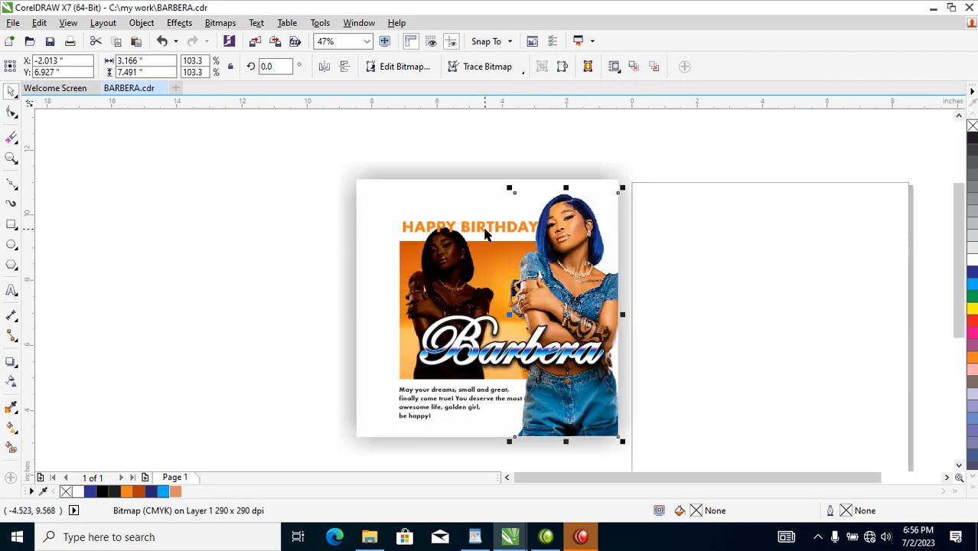
pyautogui.click(485, 228)
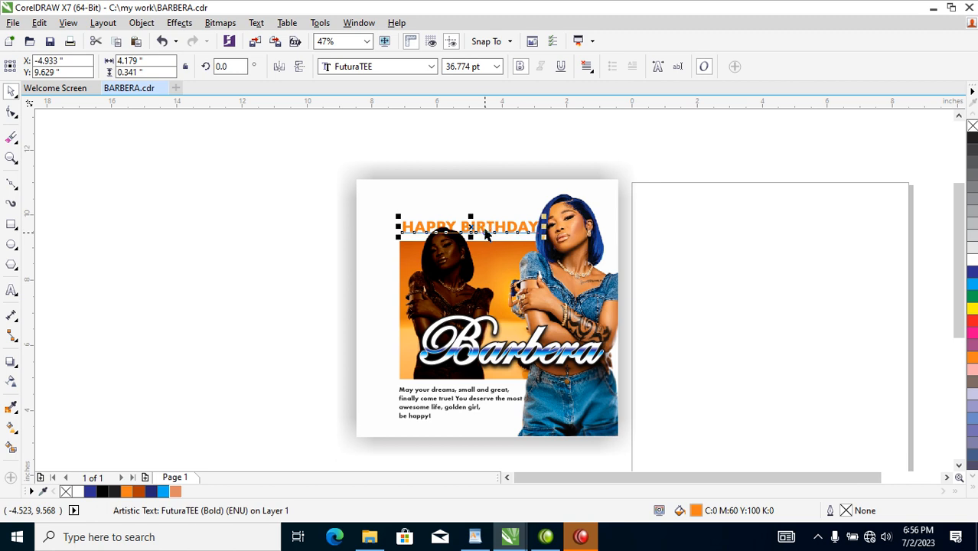